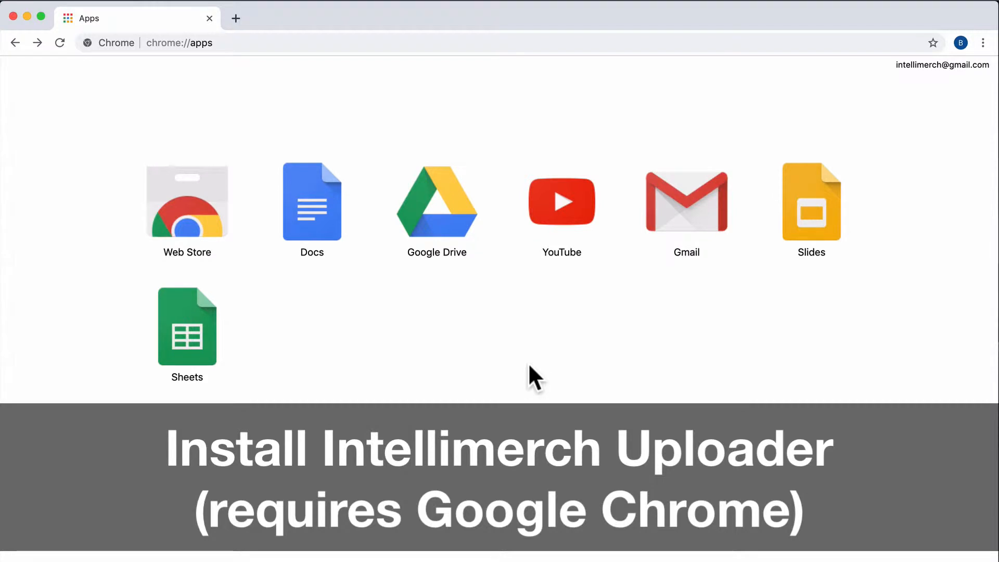
Open the Intellimerch Uploader extension page in the Chrome Web Store
click(263, 45)
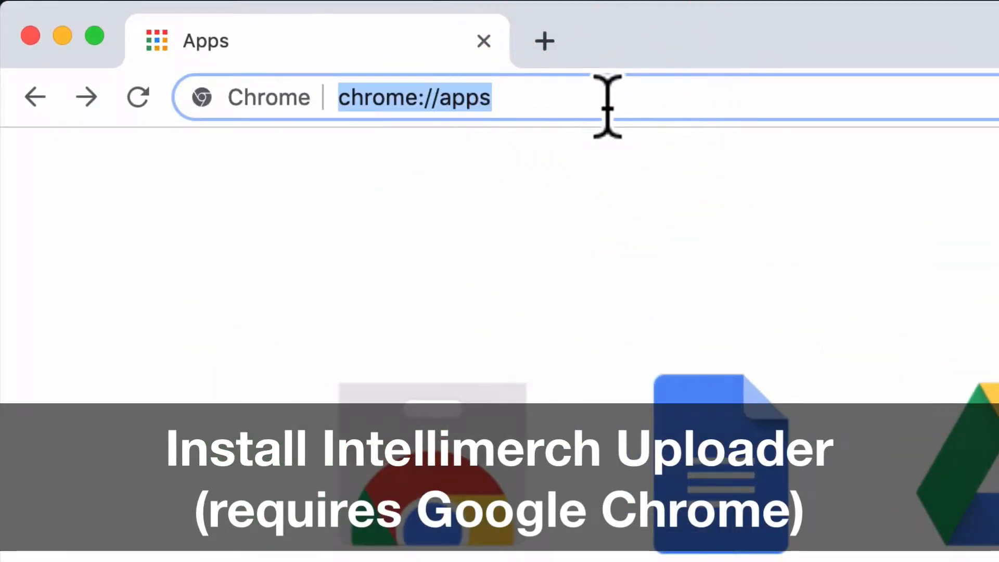
text(intellimerch-uploader)
key(Return)
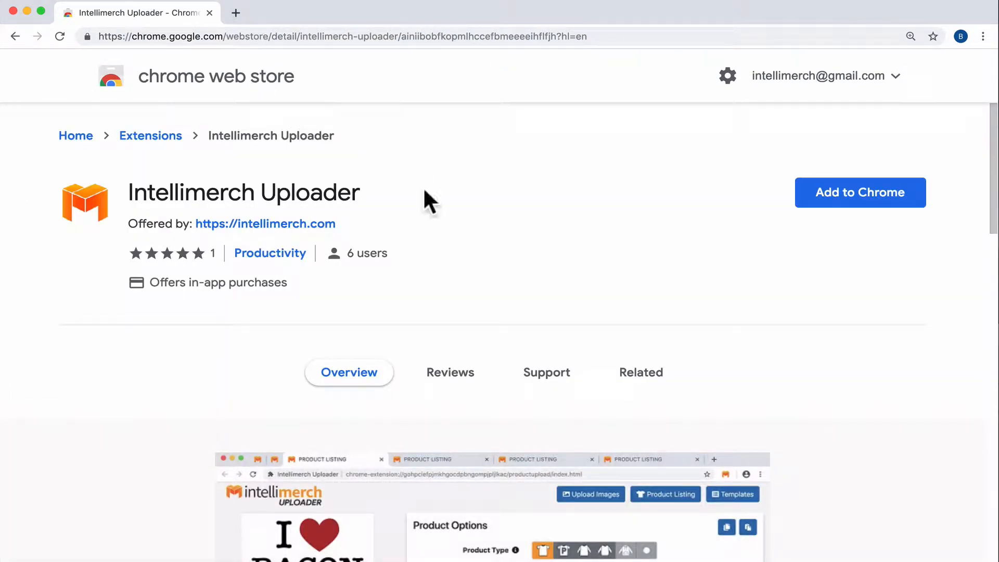
Add the Intellimerch Uploader extension to Chrome and launch it
click(864, 194)
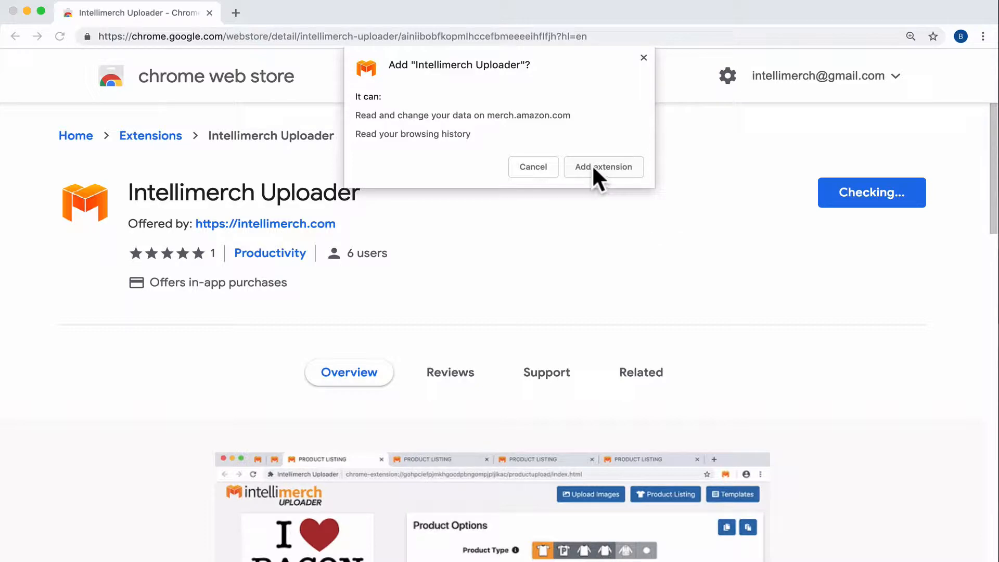
click(599, 167)
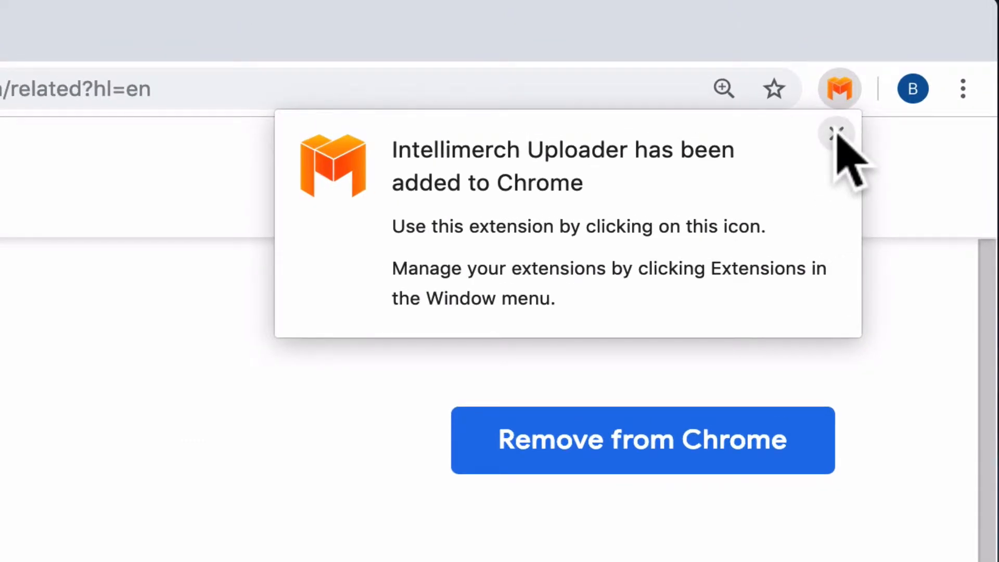
click(837, 134)
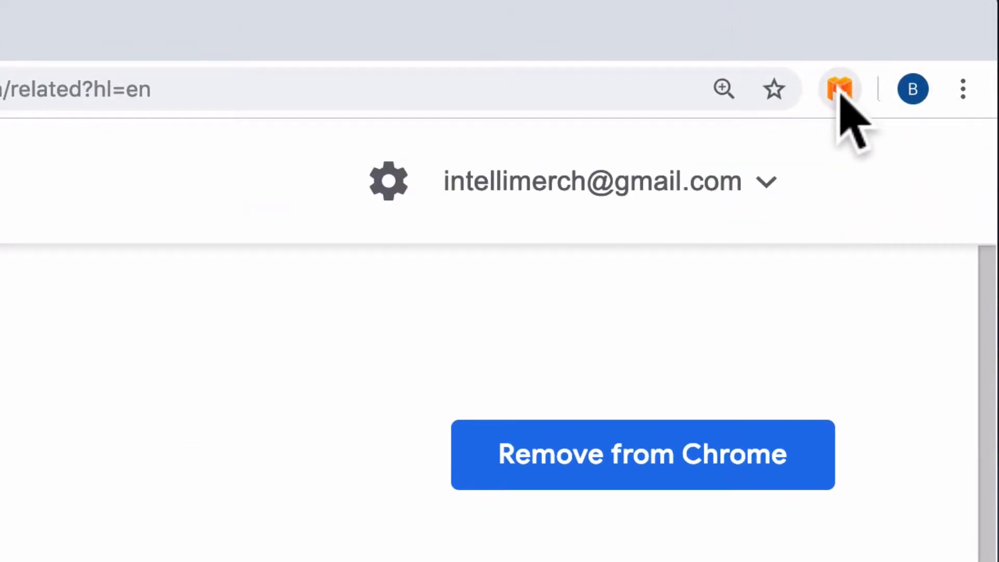
click(841, 91)
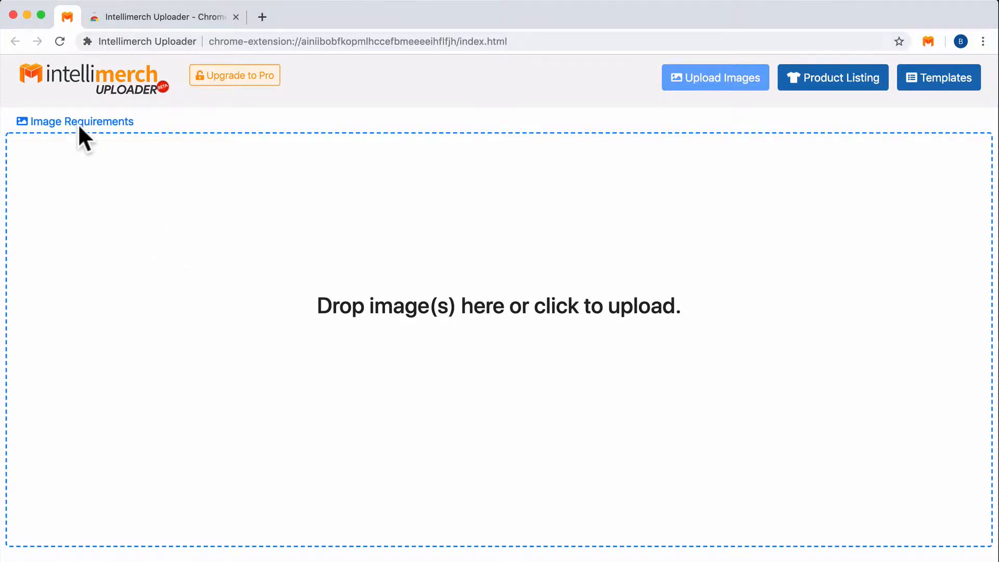
Check the image requirements, try uploading Invalid.png from the pngs folder, and remove that file
mouse_move(77, 121)
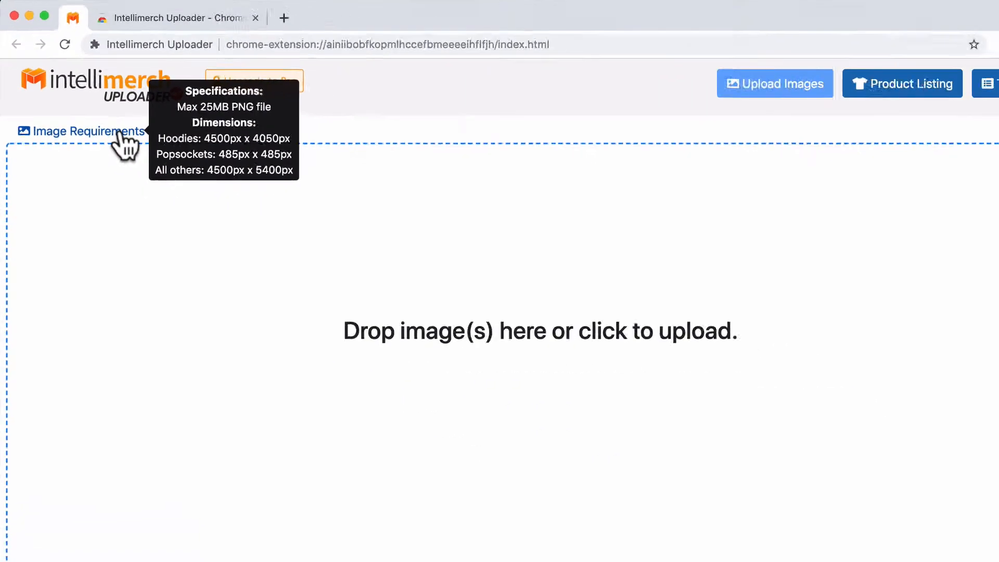
click(94, 335)
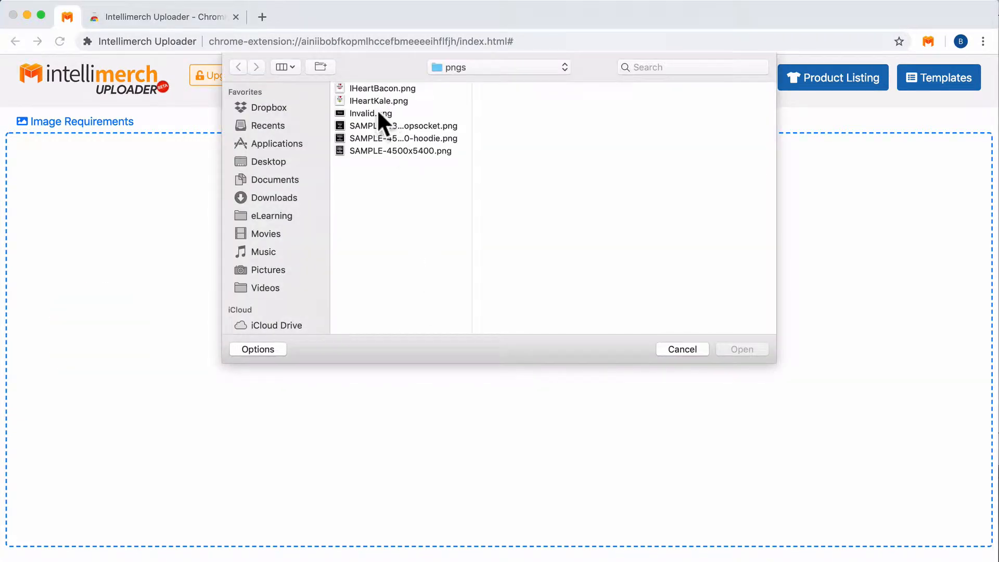
click(377, 109)
click(726, 349)
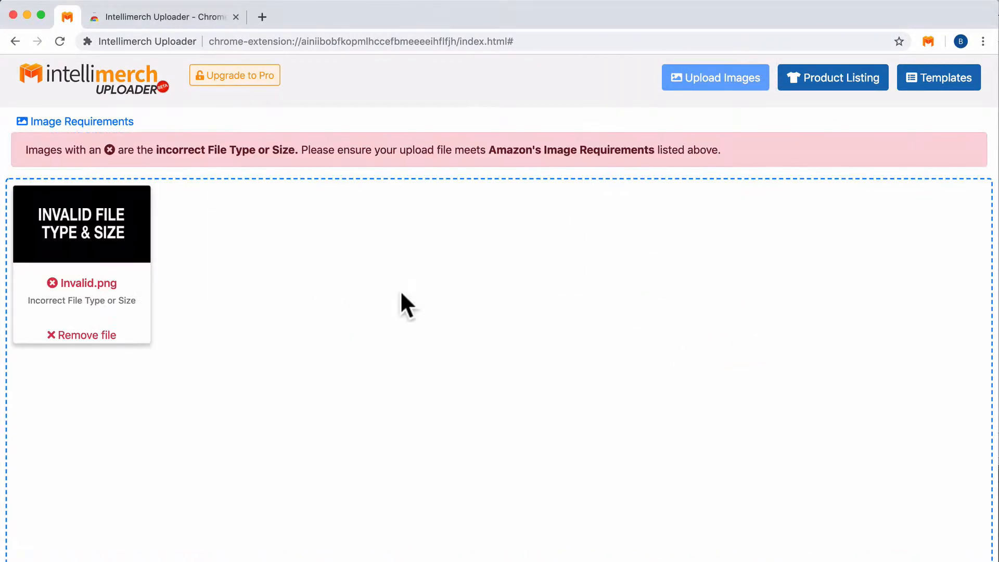
click(94, 336)
Add IHeartBacon.png from the pngs folder in Finder to the image upload area, and remove it again
click(465, 391)
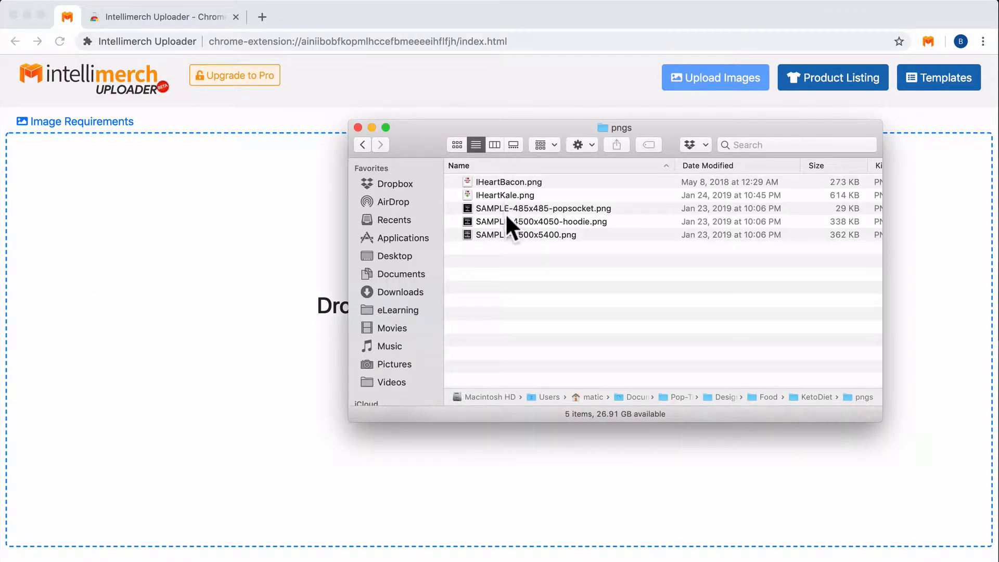
drag(508, 181, 229, 229)
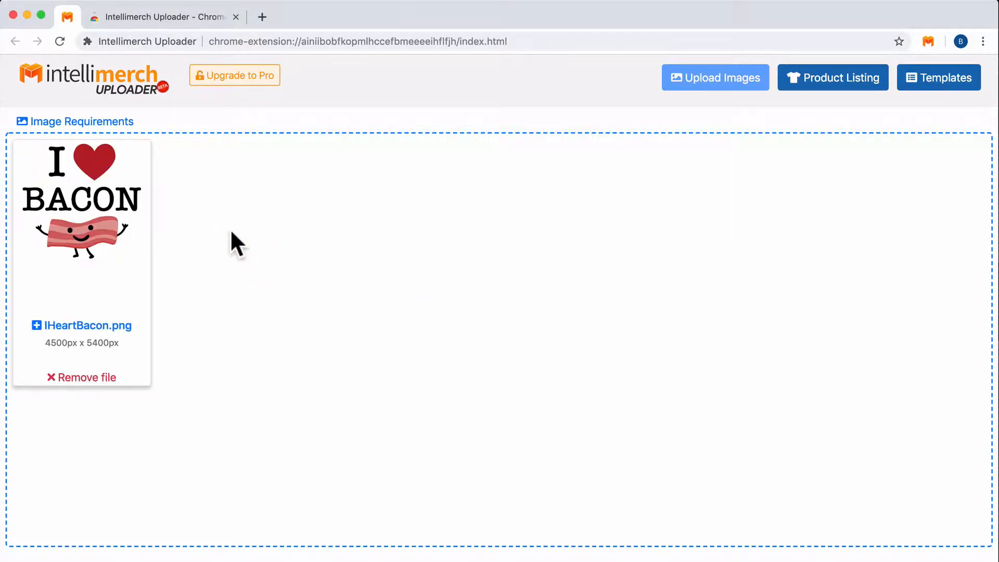
click(90, 375)
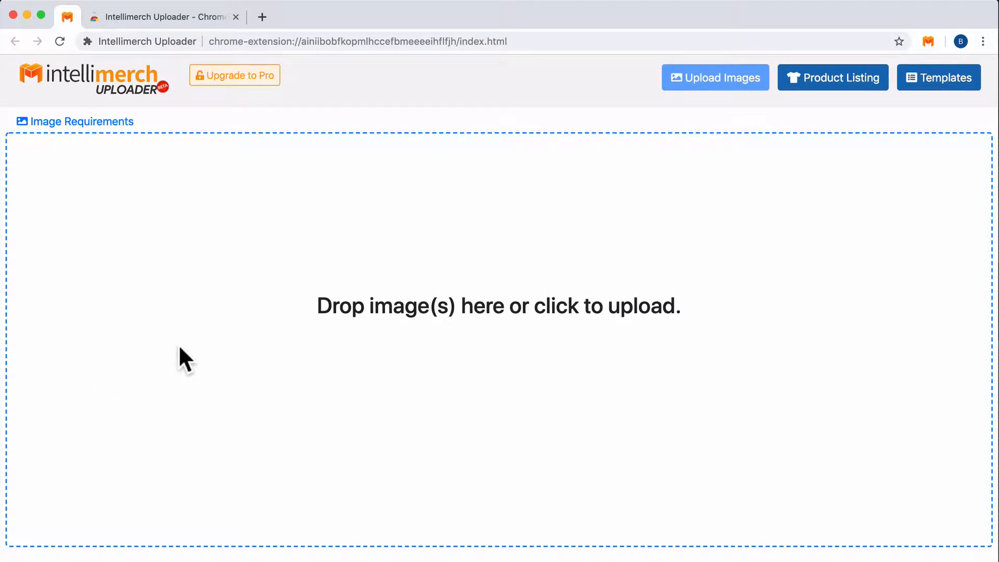
Try uploading IHeartKale.png from Finder followed by IHeartBacon.png as a second image, and remove IHeartKale.png
key(super+Tab)
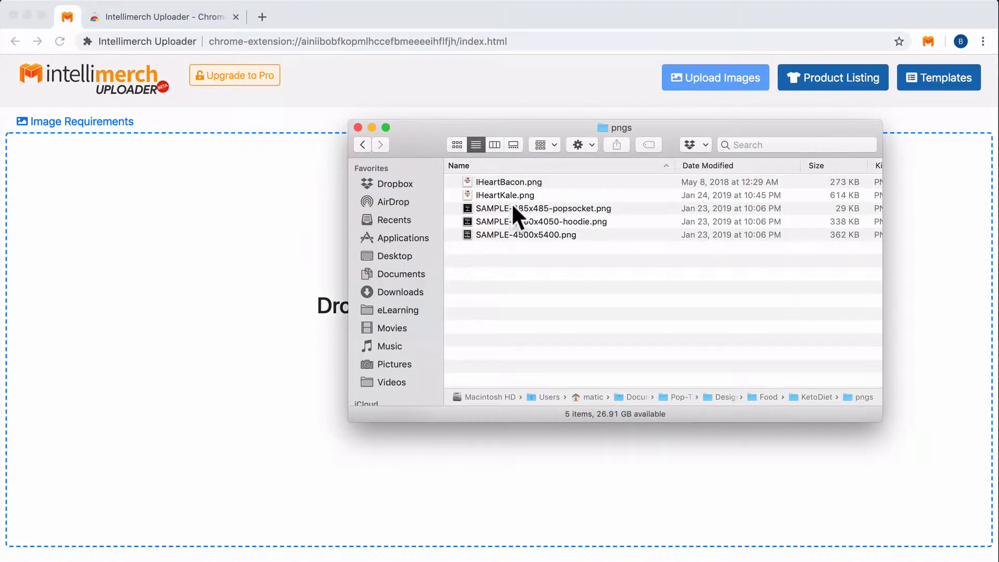
drag(503, 204, 137, 255)
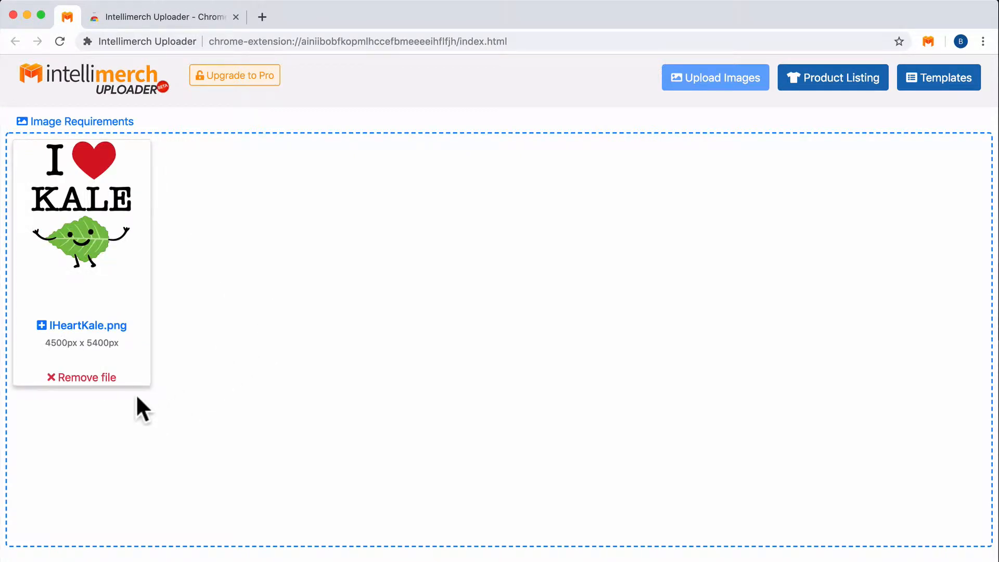
key(super+Tab)
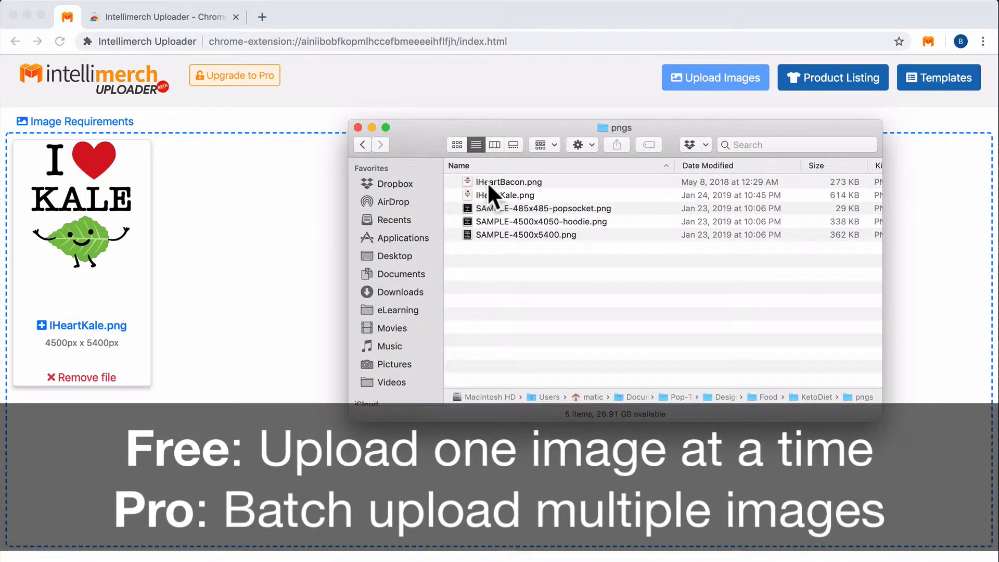
drag(489, 182, 207, 232)
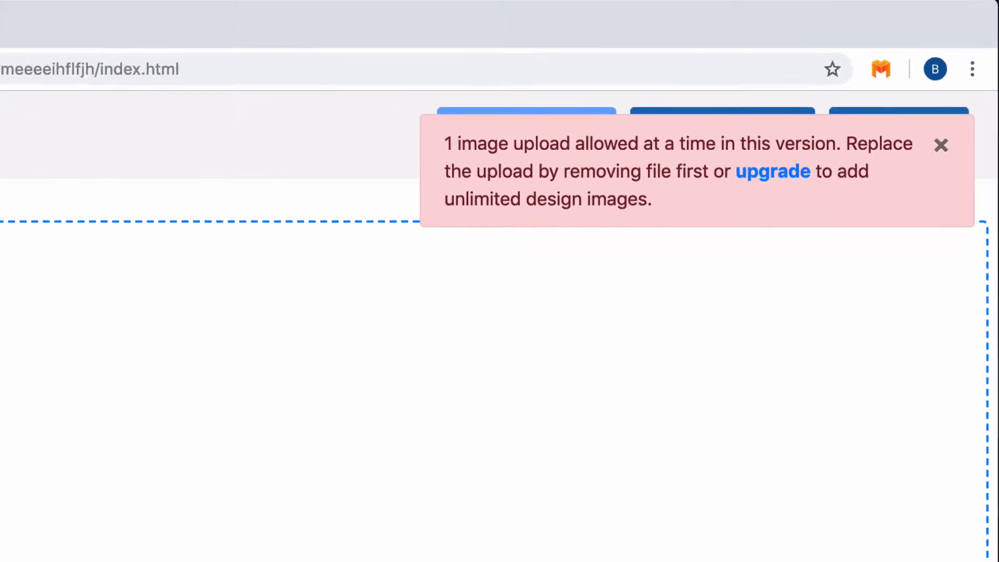
click(100, 375)
Upload IHeartBacon.png from the pngs folder in Finder and open its product listing
key(super+Tab)
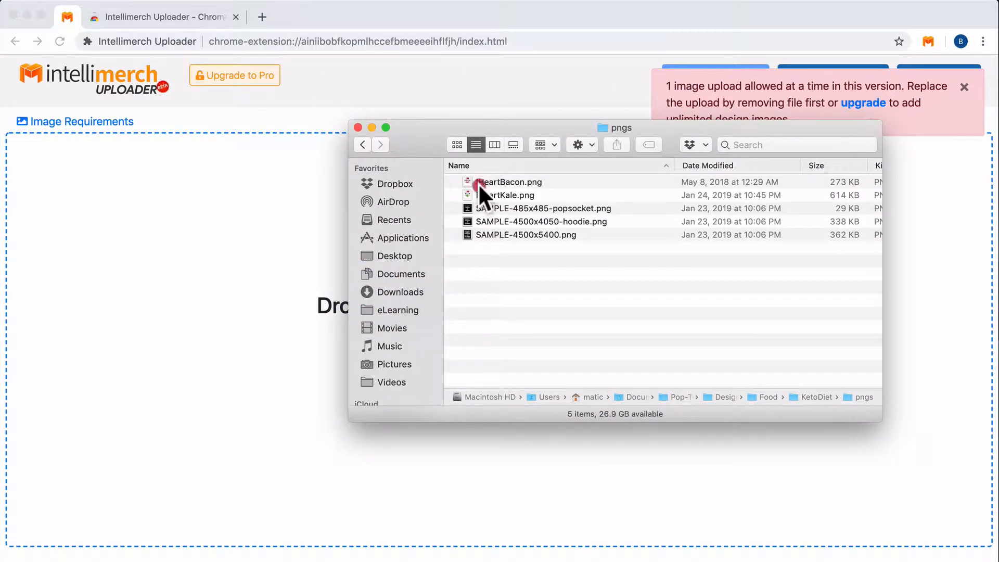
drag(479, 184, 189, 266)
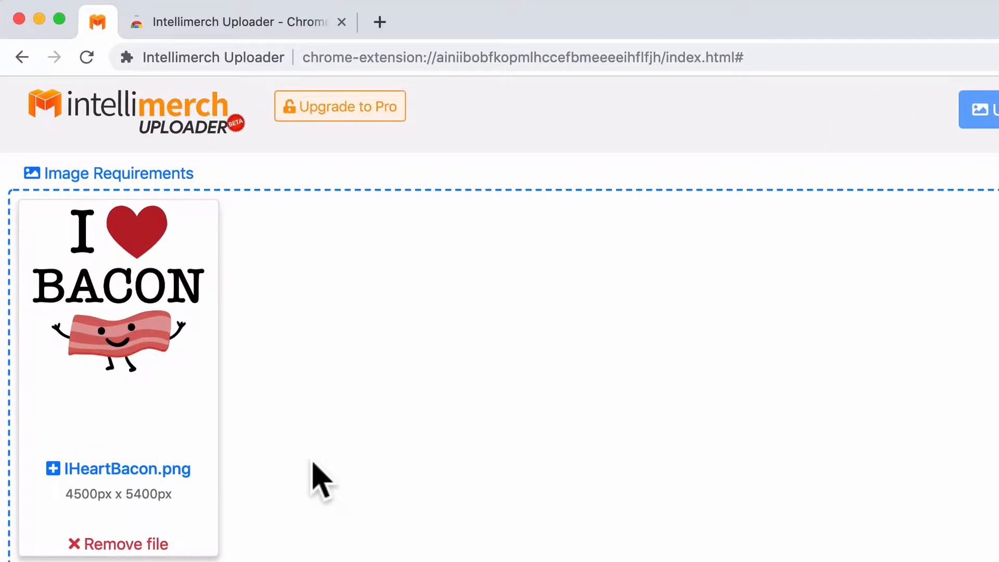
click(114, 468)
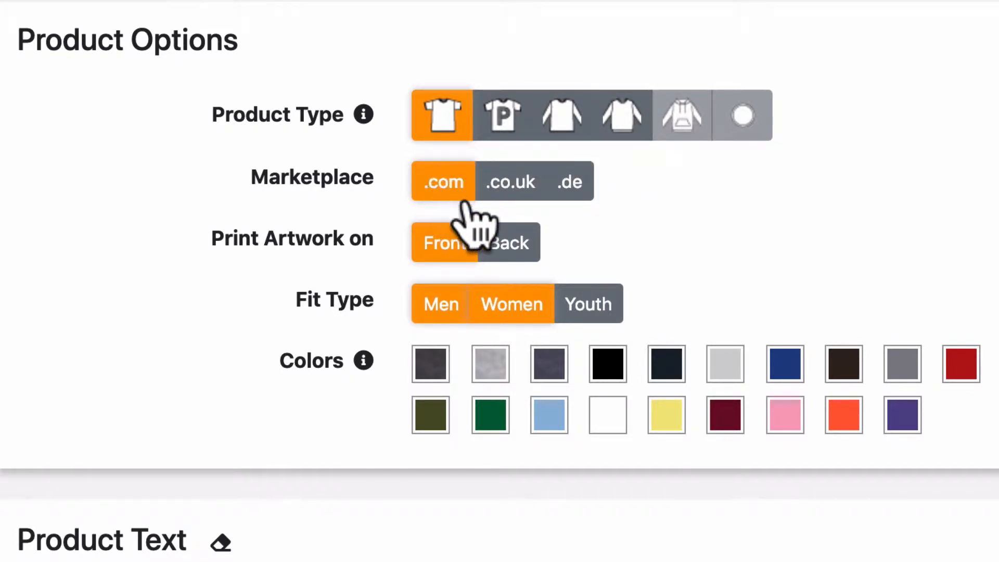
Try the .co.uk and .de marketplaces for the standard T-shirt, and return the marketplace to .com
click(498, 186)
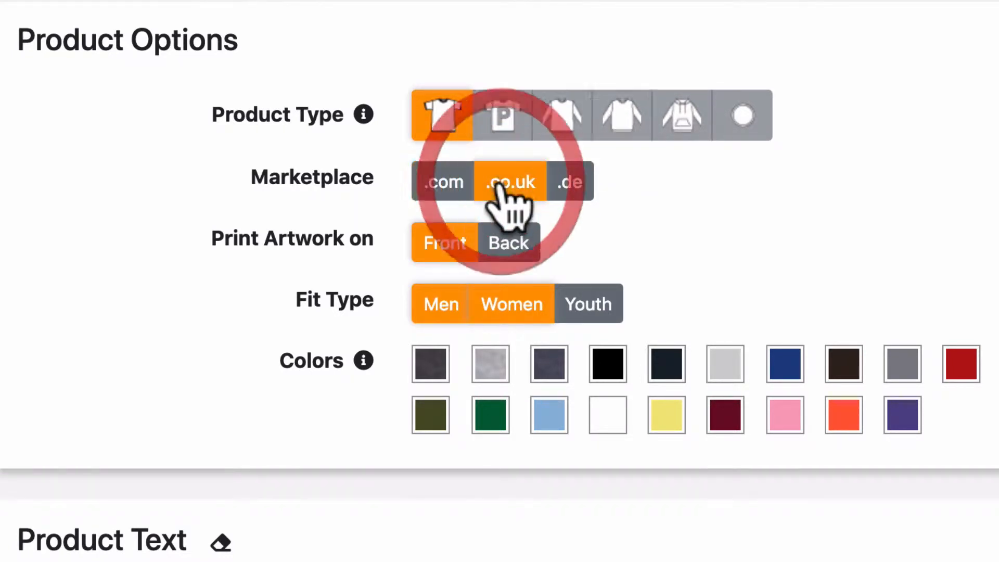
click(572, 174)
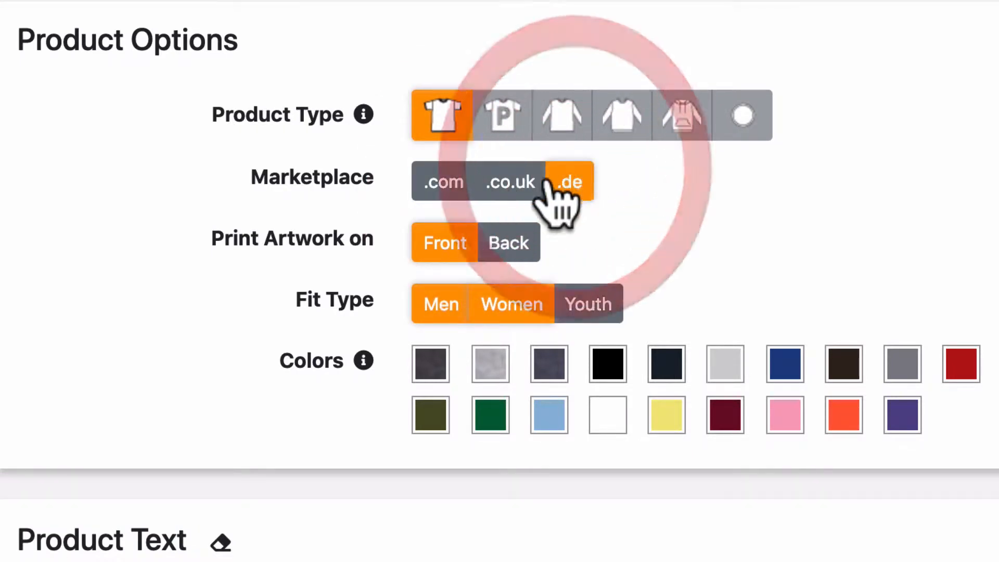
click(513, 185)
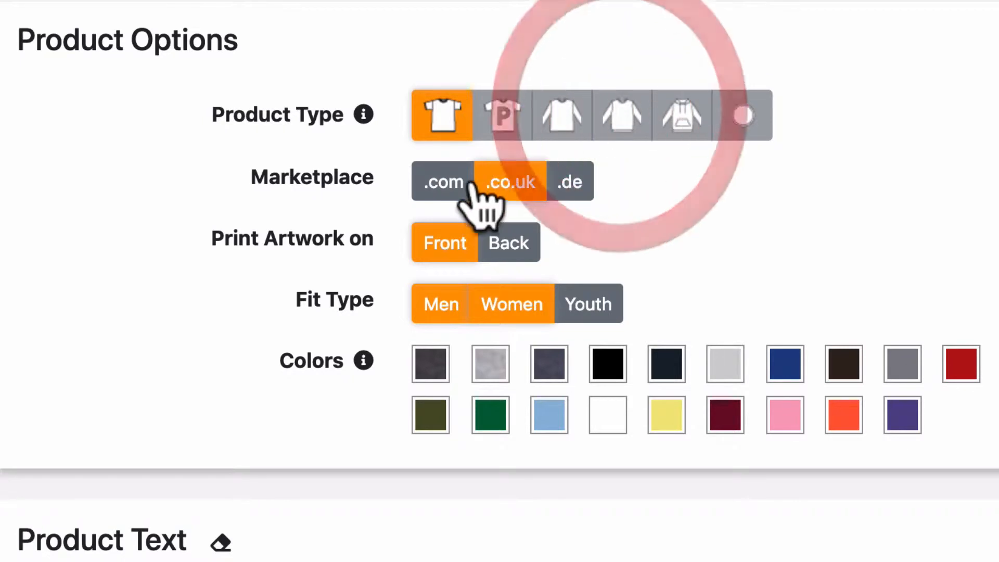
click(454, 196)
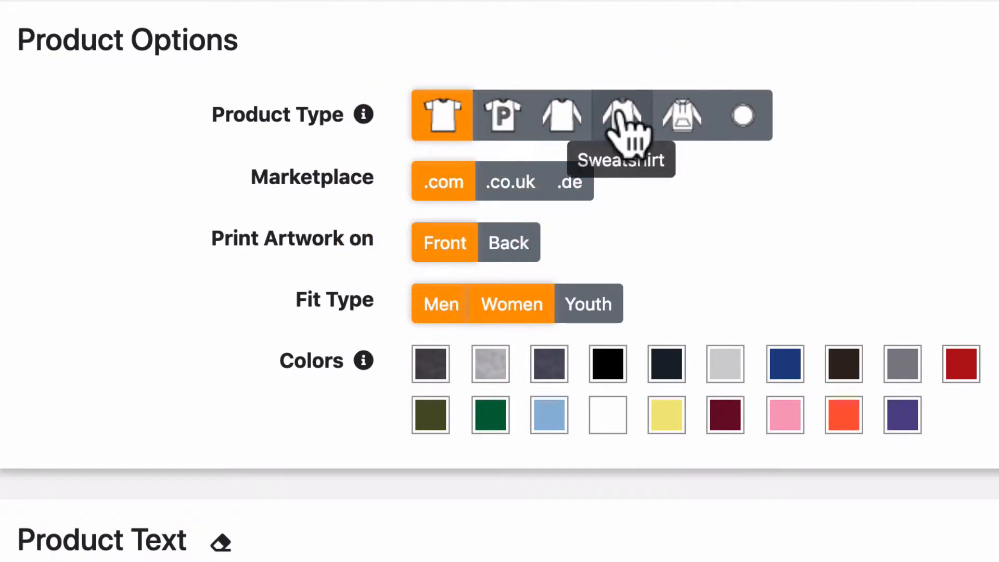
Try the Hoodie and Popsocket product types in the product options, ending on Popsocket
click(681, 117)
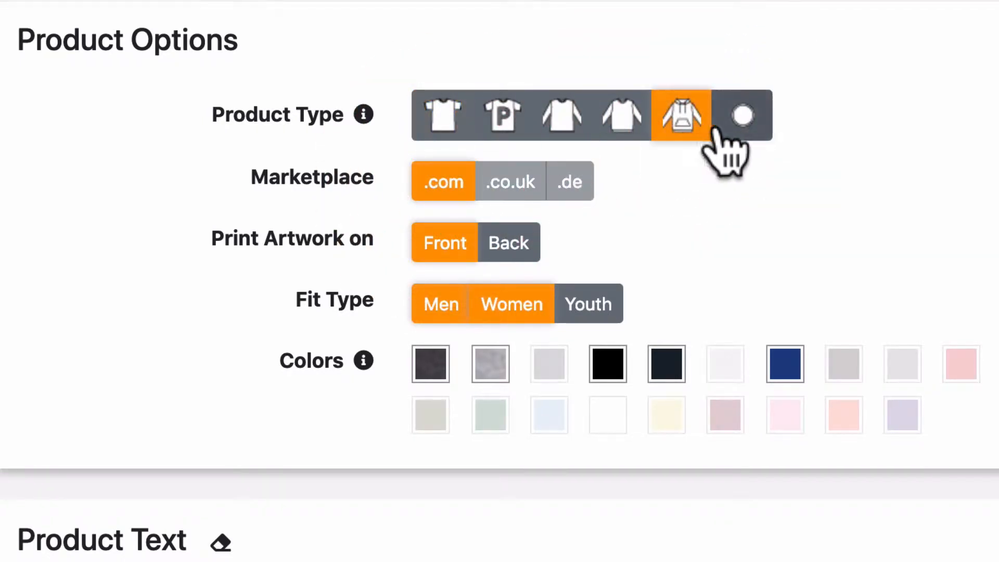
click(745, 126)
click(693, 124)
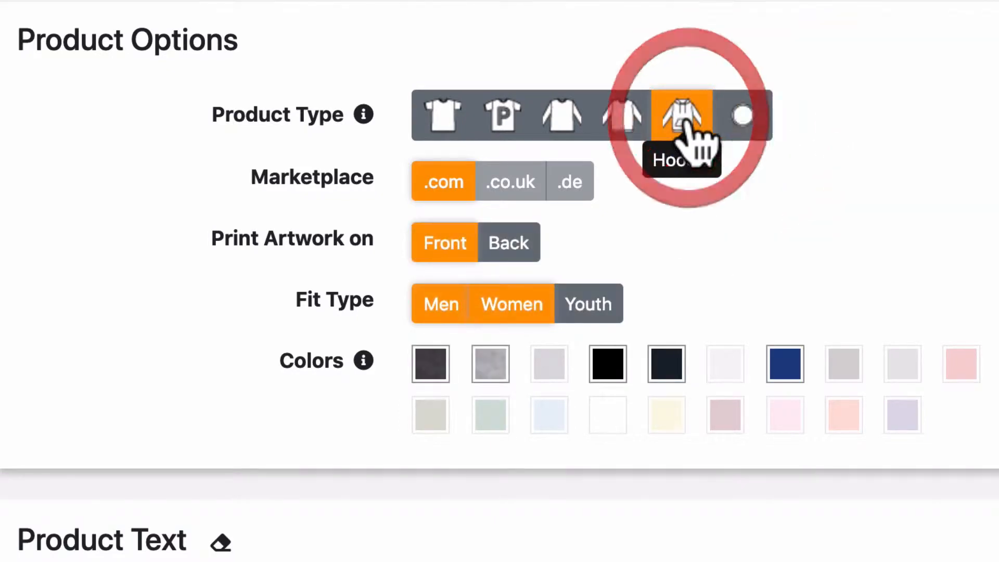
click(697, 125)
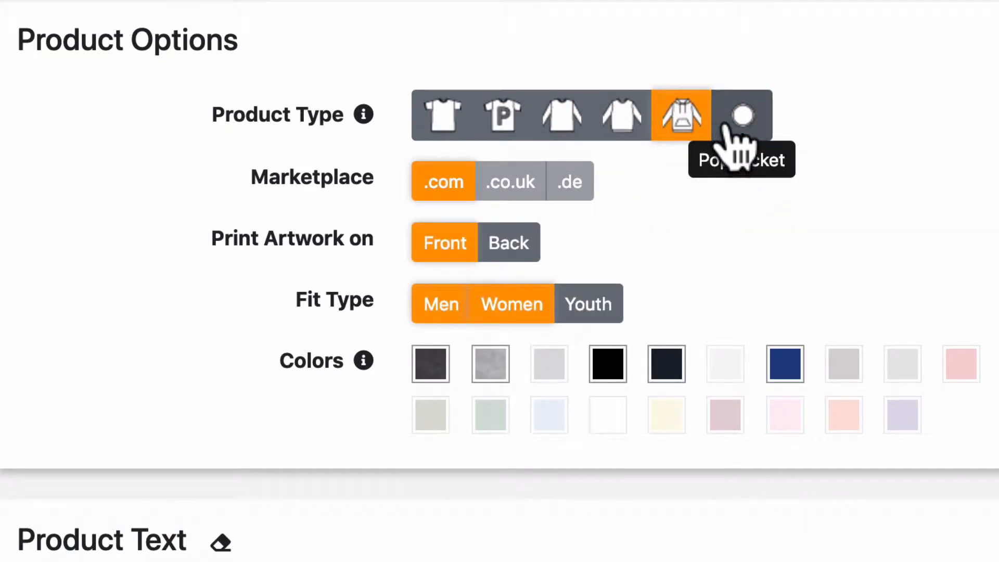
click(742, 124)
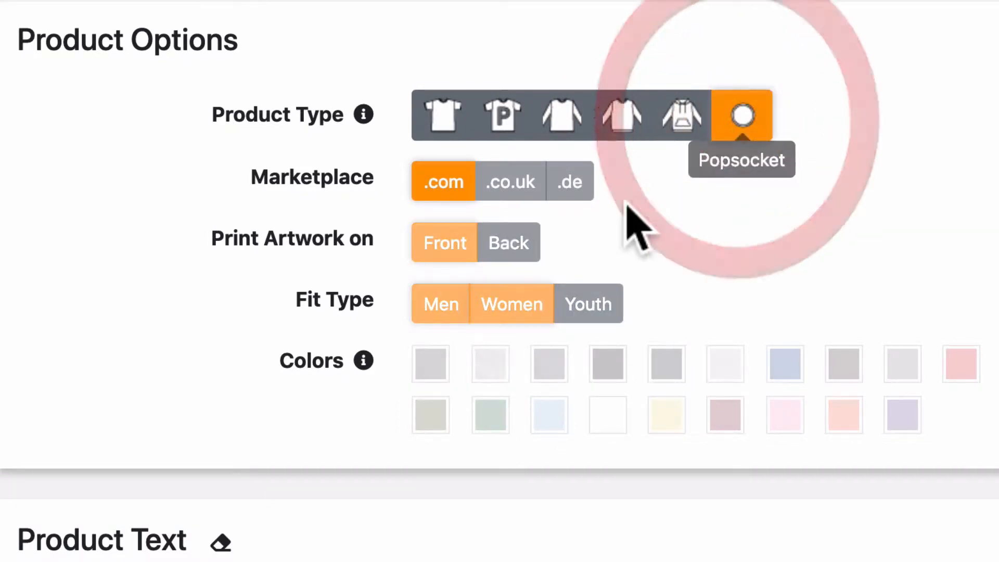
Try choosing other marketplaces, back printing, fit types and several colors for the Popsocket
click(484, 182)
click(572, 181)
click(514, 236)
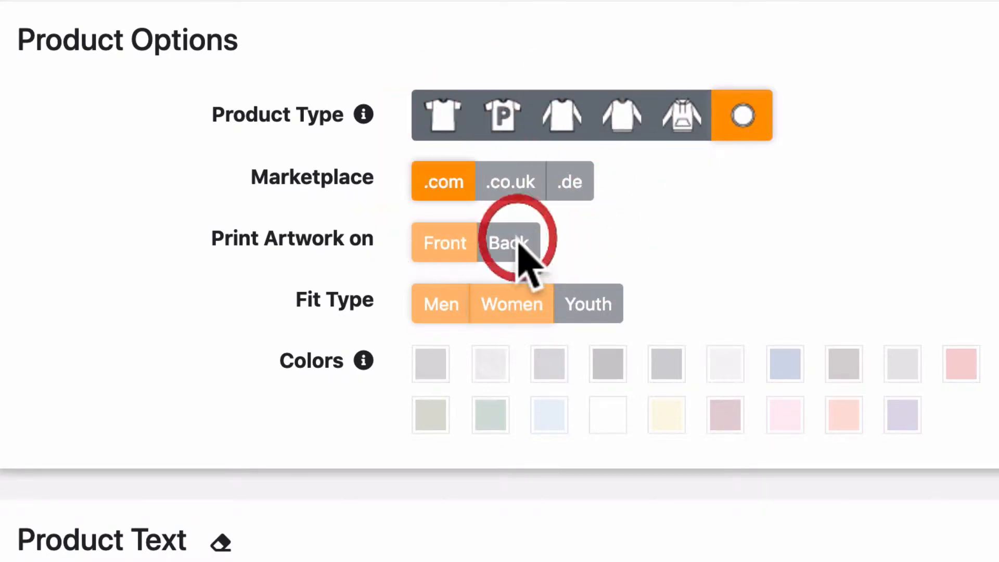
click(519, 296)
click(582, 302)
click(604, 365)
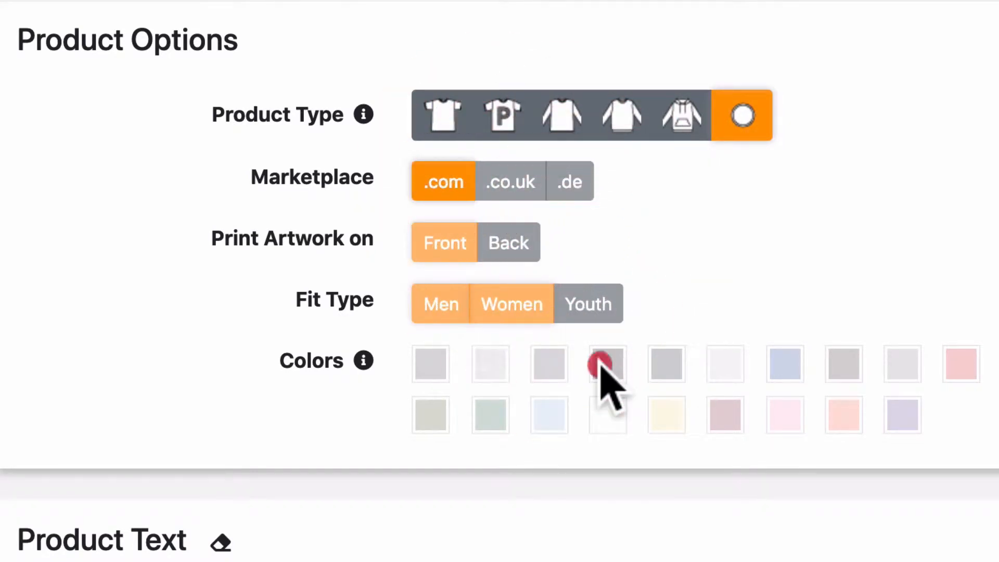
click(663, 364)
click(665, 415)
click(592, 421)
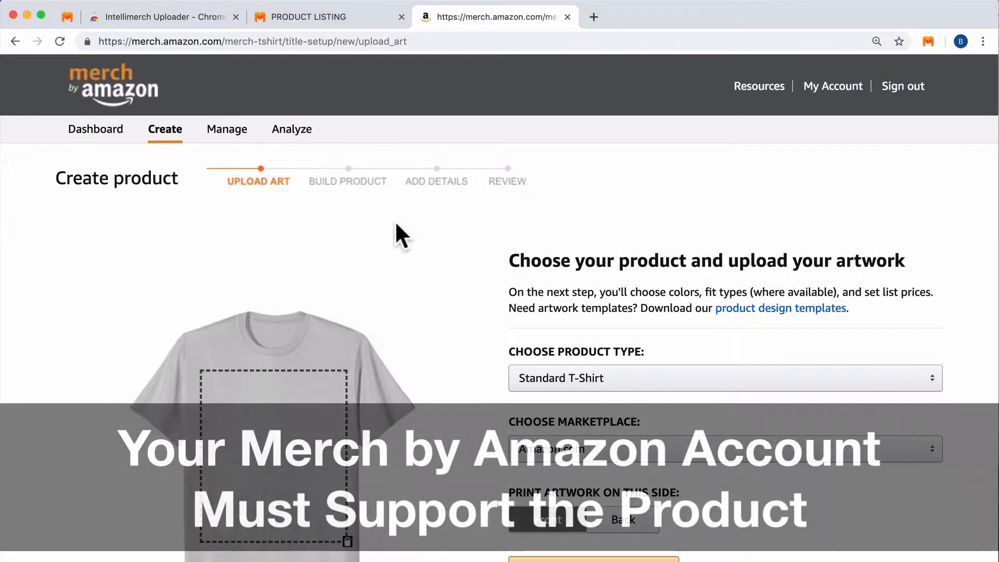
Examine the product types offered by the account on the Merch by Amazon Create product page
scroll(396, 224, down, 1)
scroll(396, 223, down, 5)
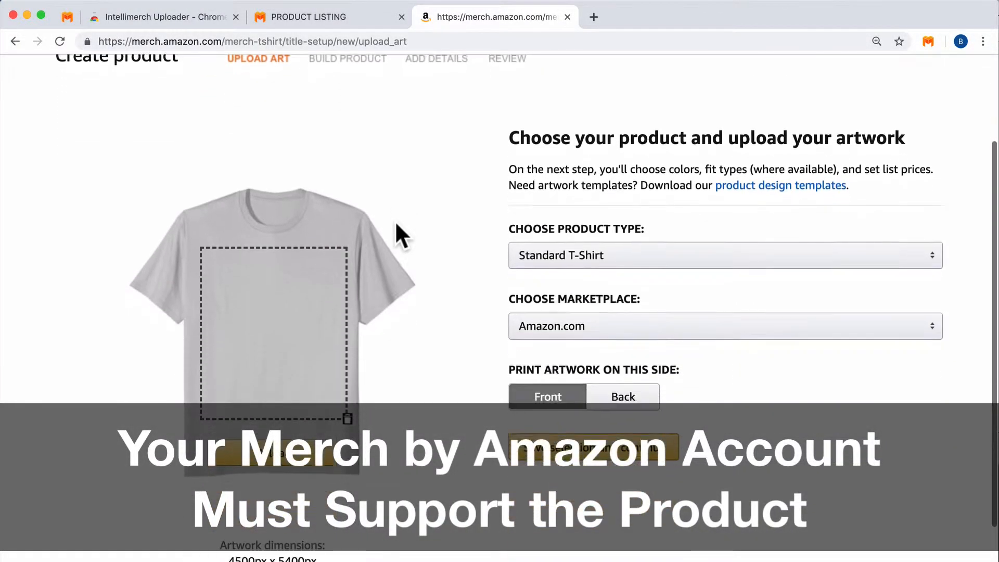
click(603, 256)
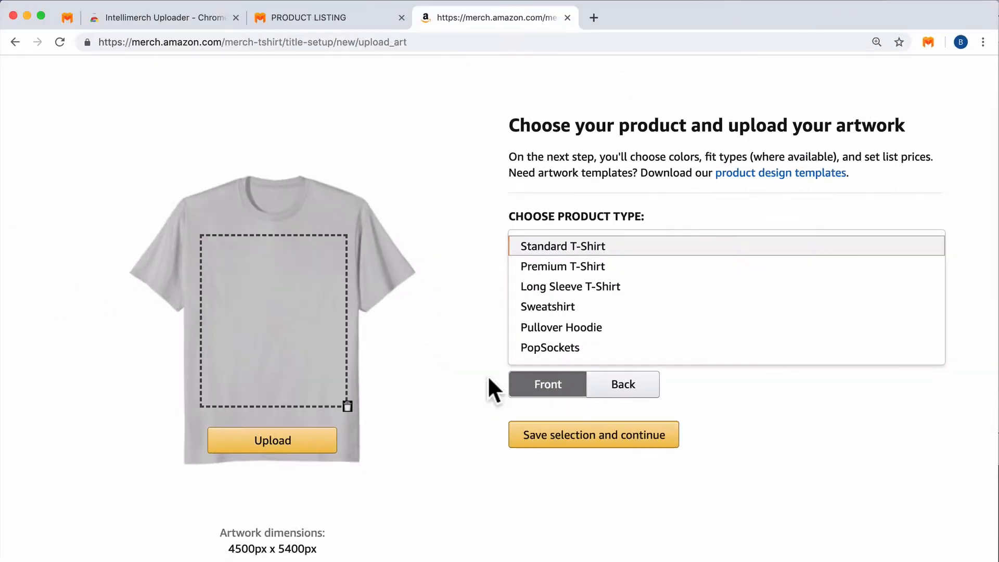
click(478, 375)
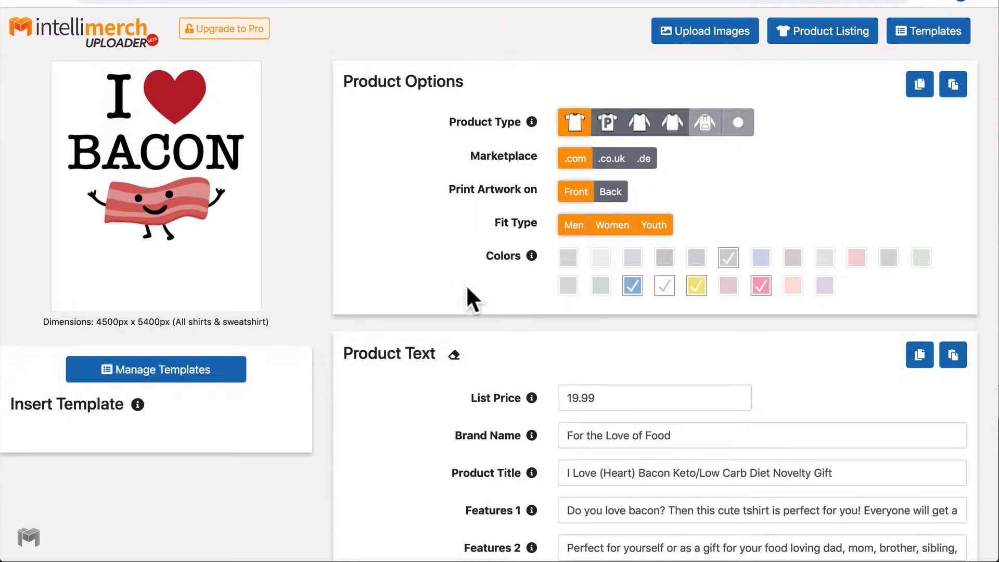
Submit the completed I Love (Heart) Bacon T-shirt listing to Amazon from the Intellimerch product listing page
scroll(517, 386, down, 5)
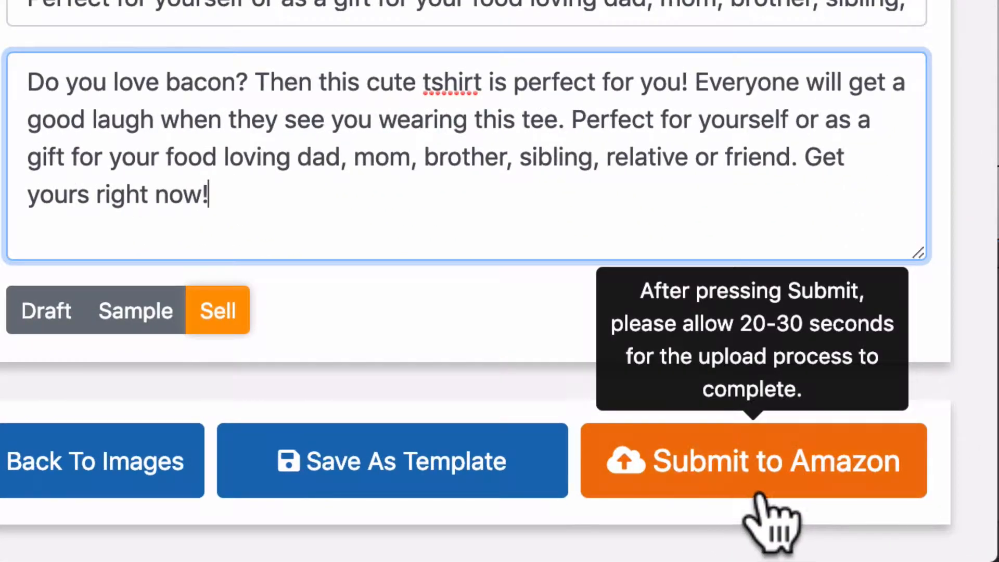
click(758, 471)
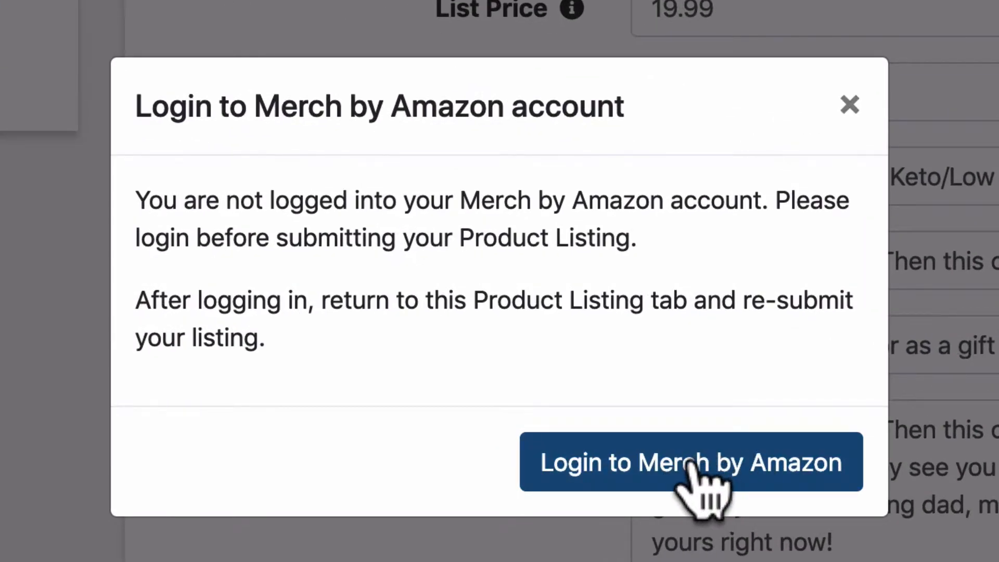
Sign in to the Merch by Amazon account with the account's e-mail and password
click(691, 462)
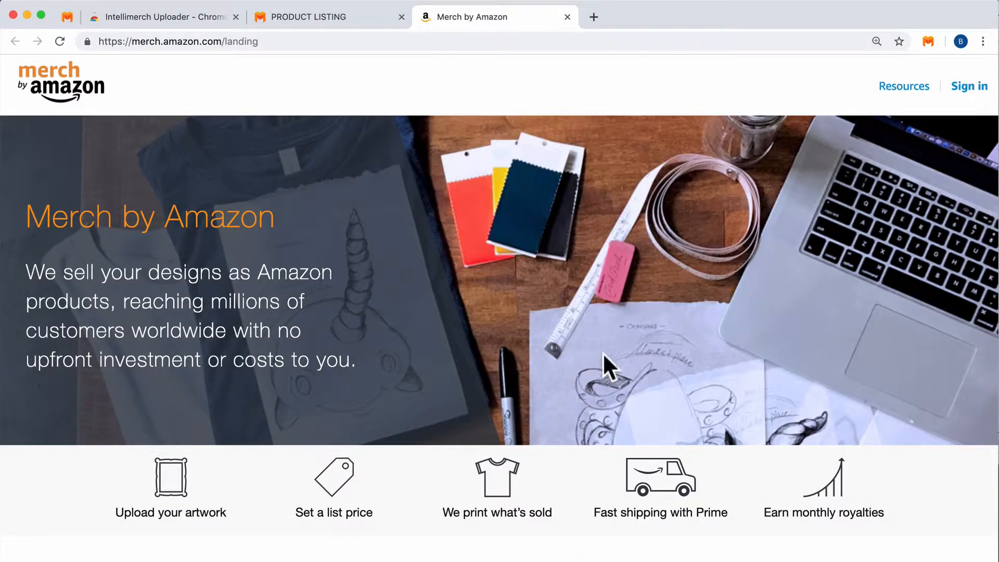
click(970, 85)
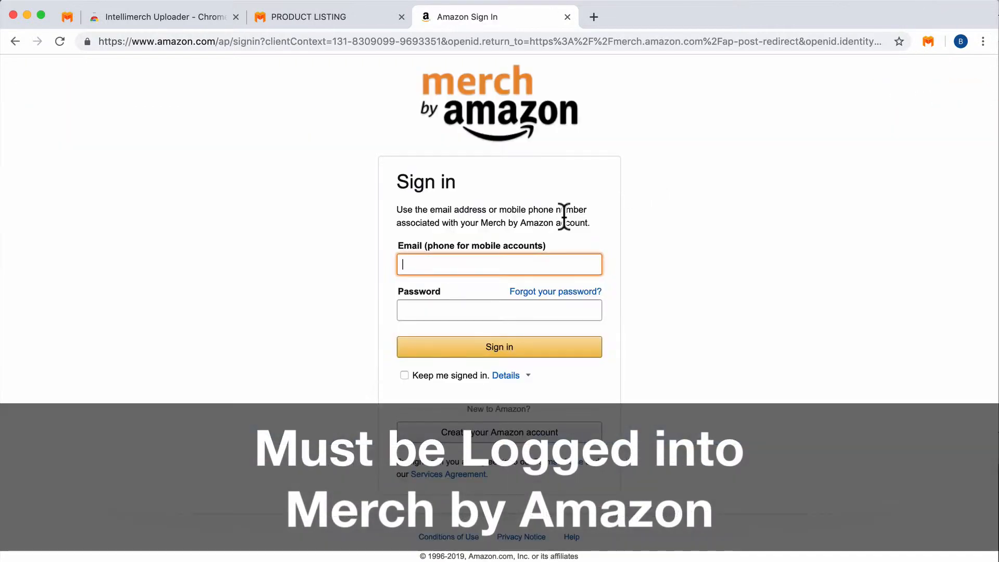
text(pa)
key(Down)
key(Return)
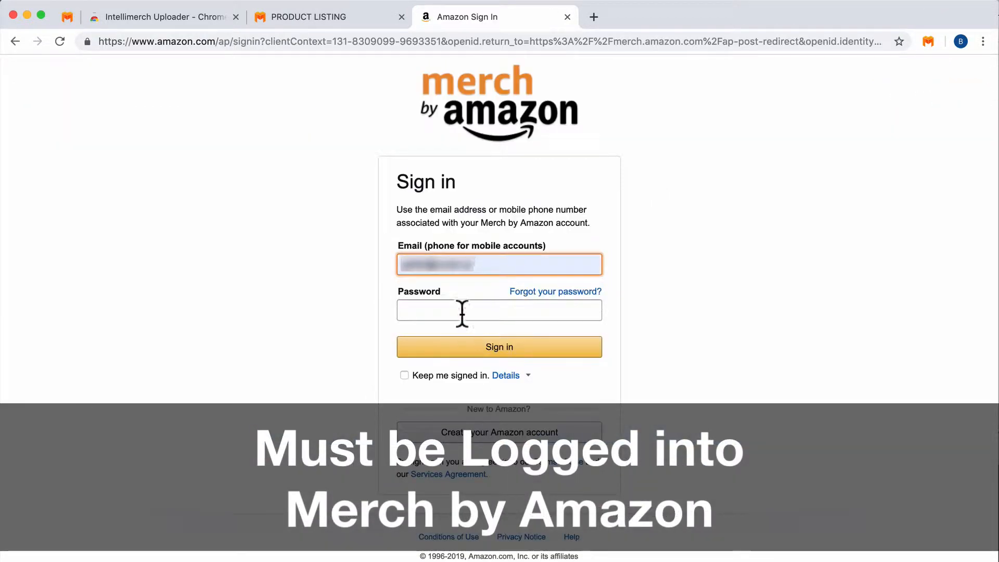
click(462, 311)
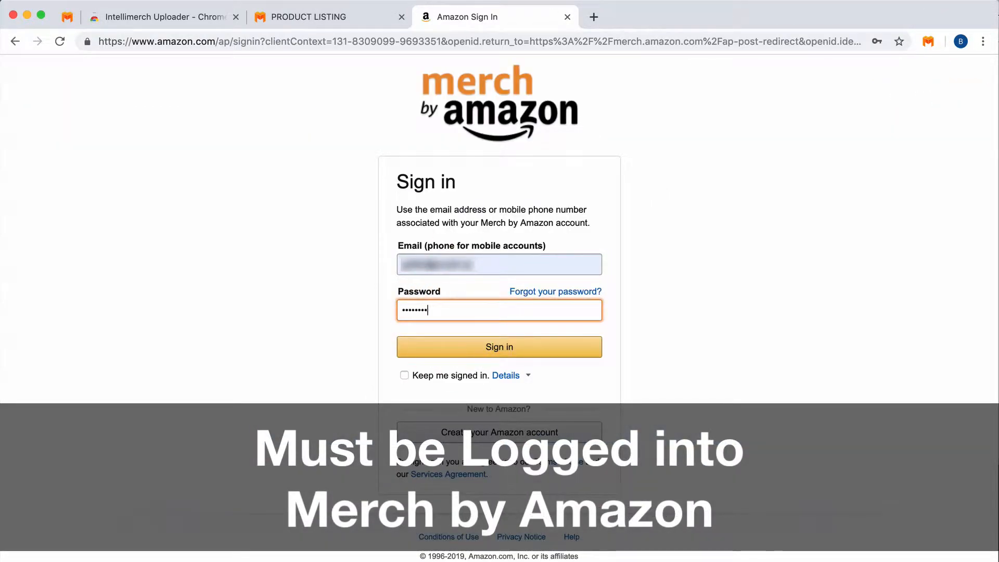
key(Return)
Return to the Intellimerch product listing for the bacon T-shirt and resubmit it to Amazon
click(359, 20)
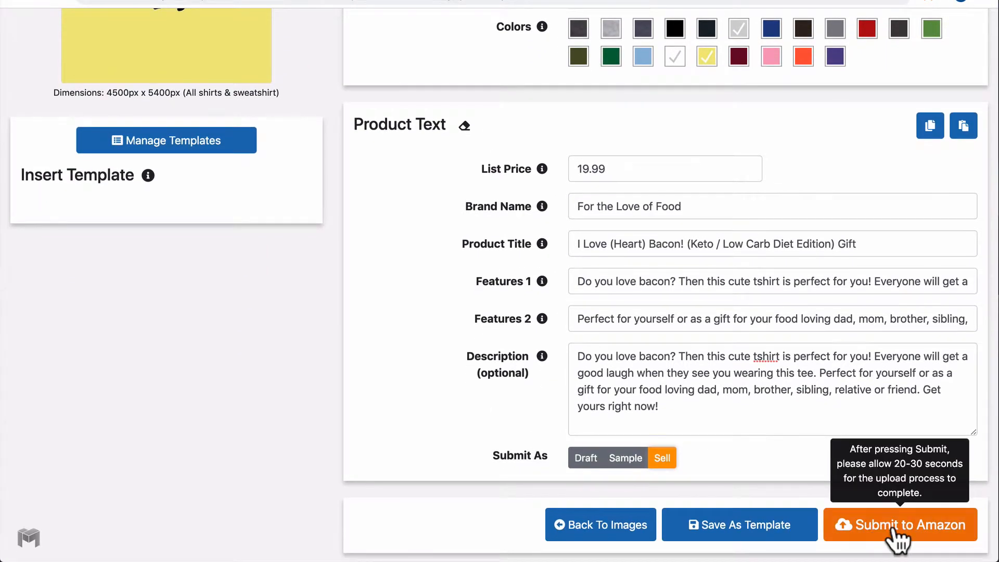
click(893, 531)
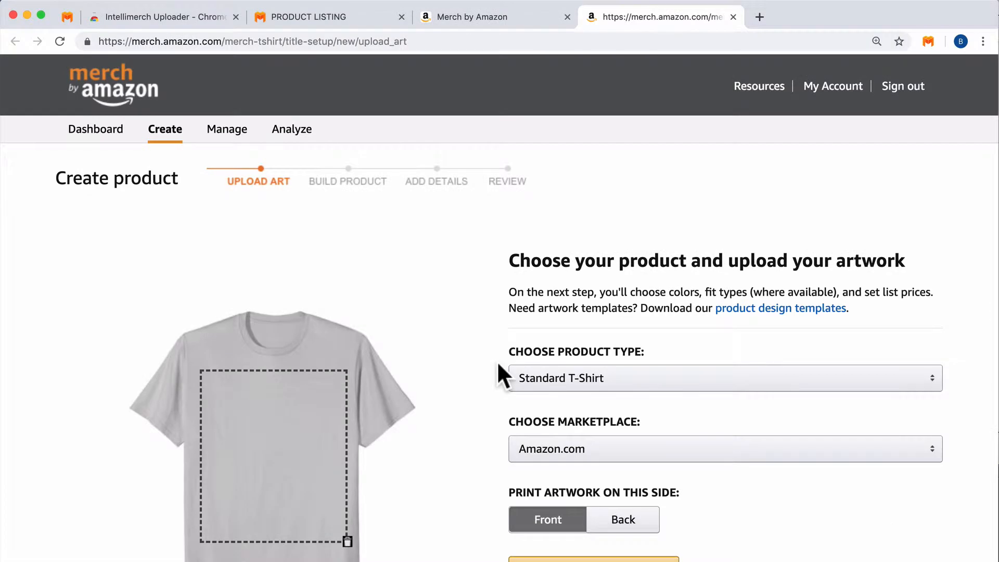
scroll(498, 360, down, 3)
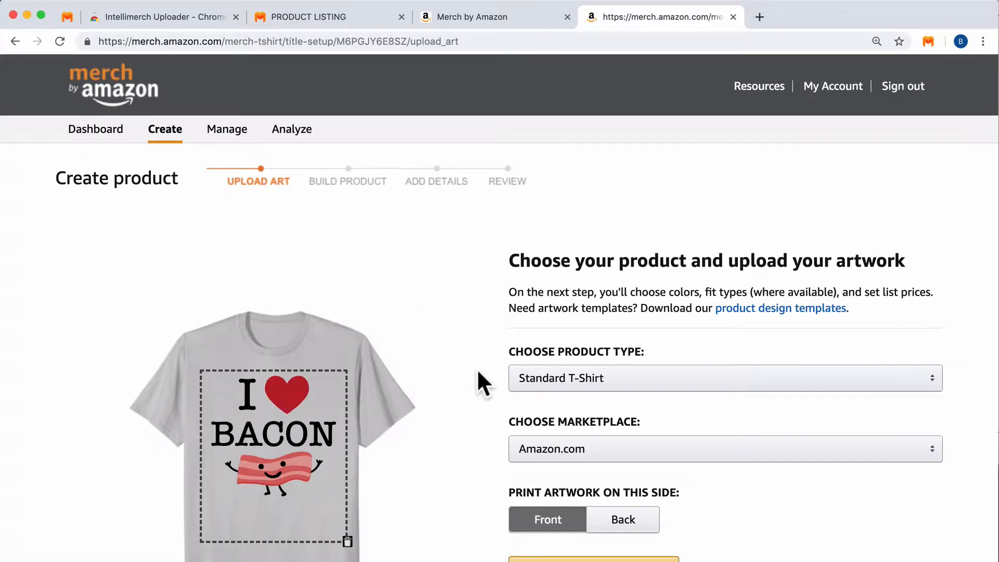
Accept the uploaded artwork, product configuration and product details of the bacon T-shirt, continuing to the Review stage
scroll(477, 368, down, 2)
scroll(477, 369, down, 2)
click(547, 414)
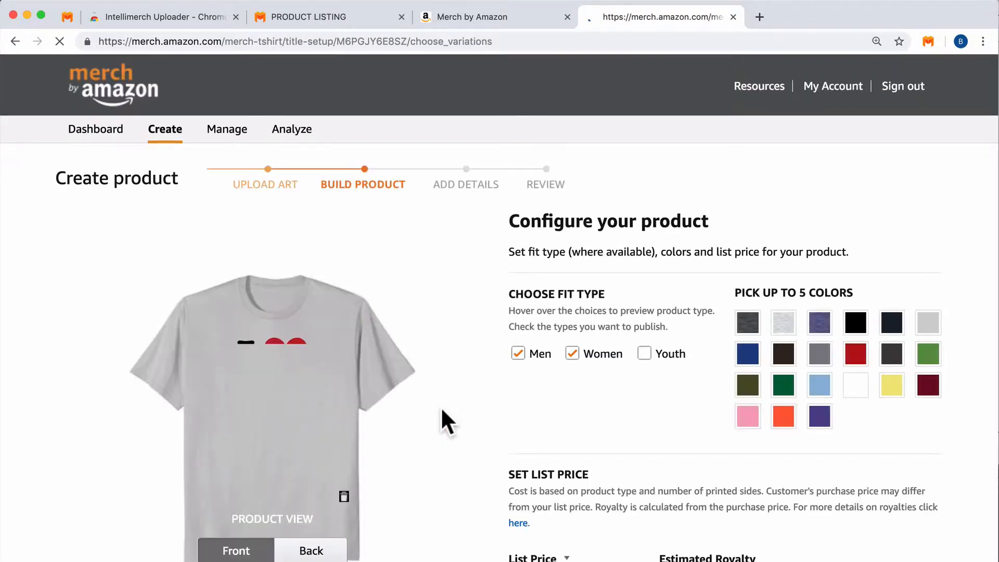
scroll(441, 407, down, 3)
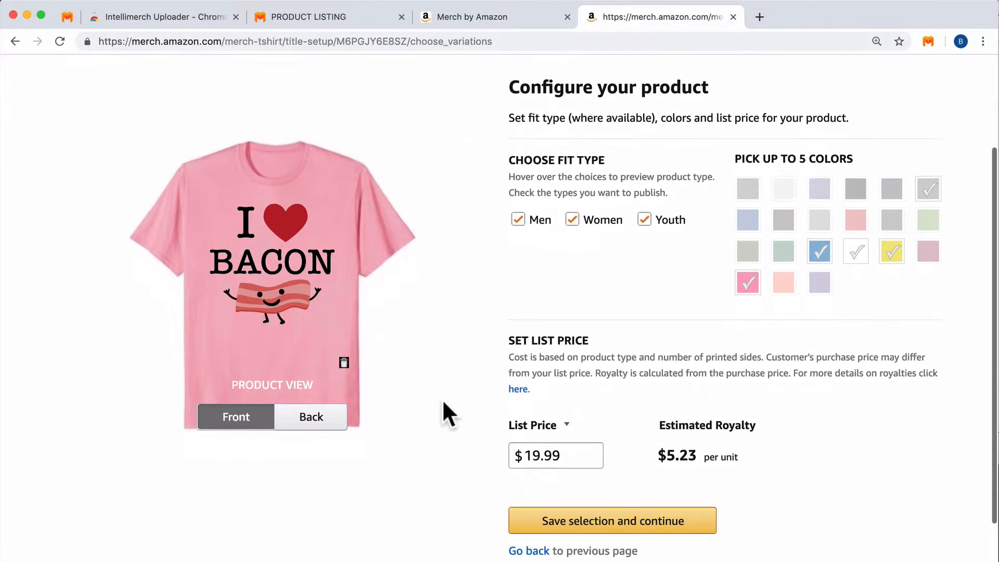
click(599, 520)
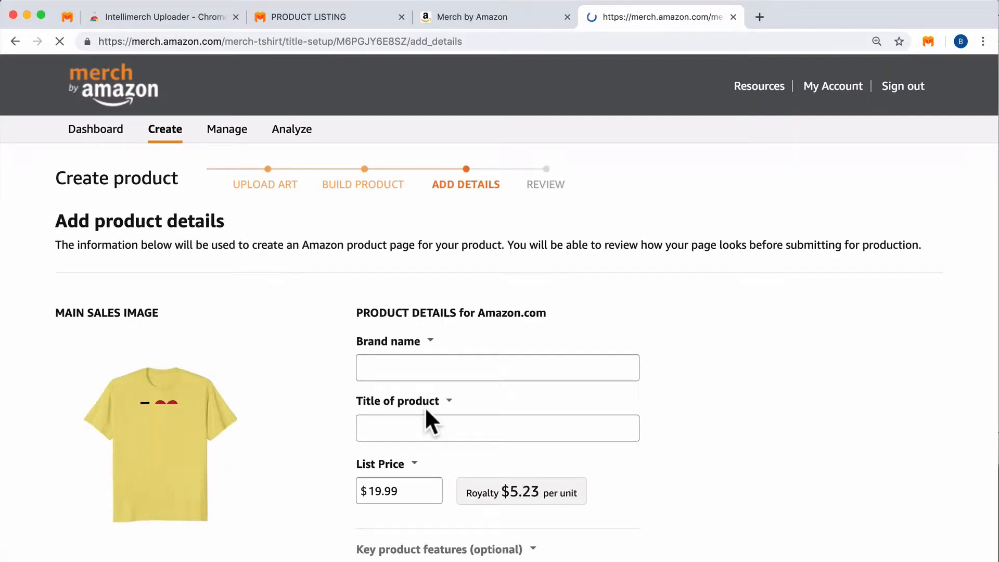
scroll(320, 395, down, 9)
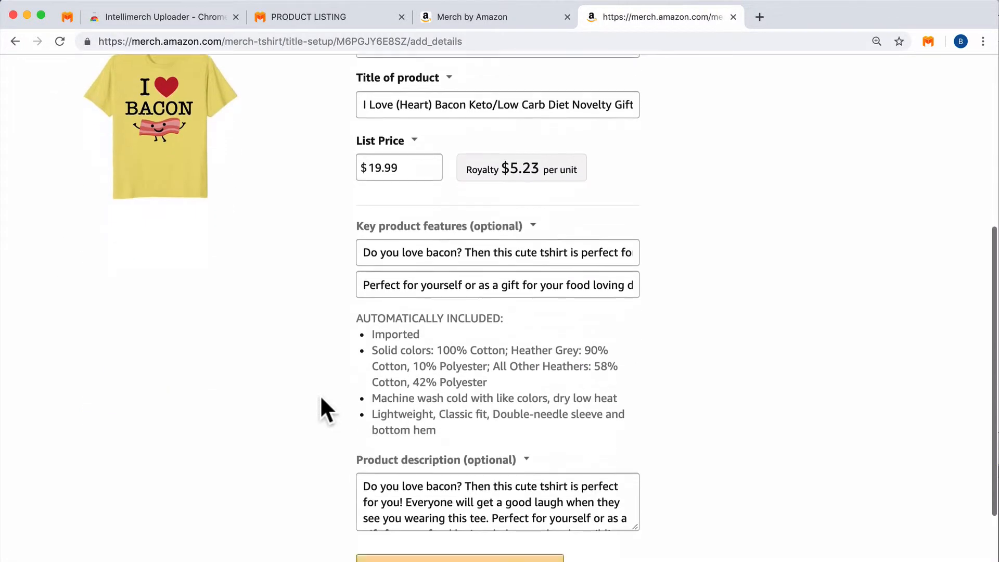
click(473, 425)
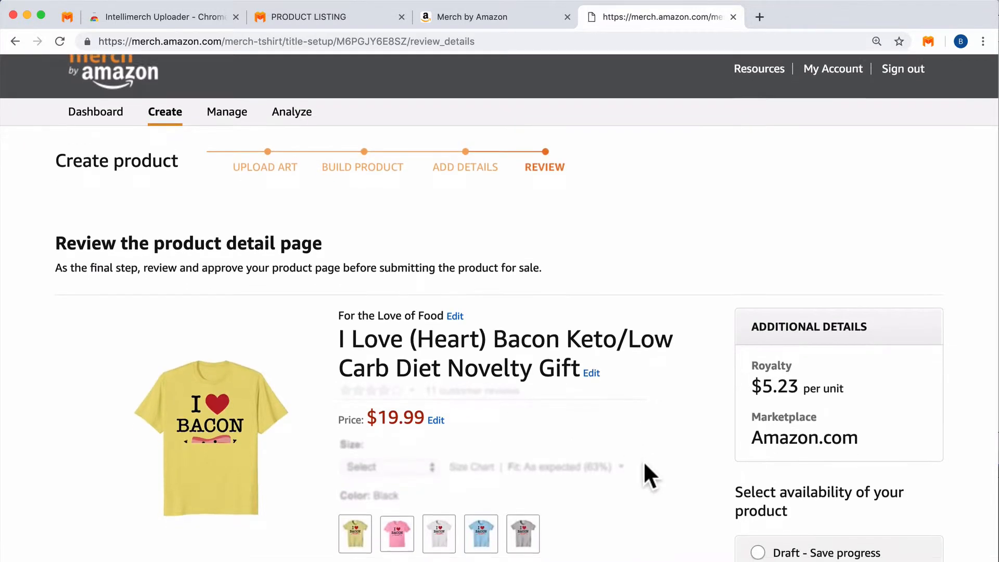
Review the bacon T-shirt's product detail page and submit the product with Sell - Public on Amazon availability
scroll(645, 465, down, 5)
scroll(645, 465, down, 2)
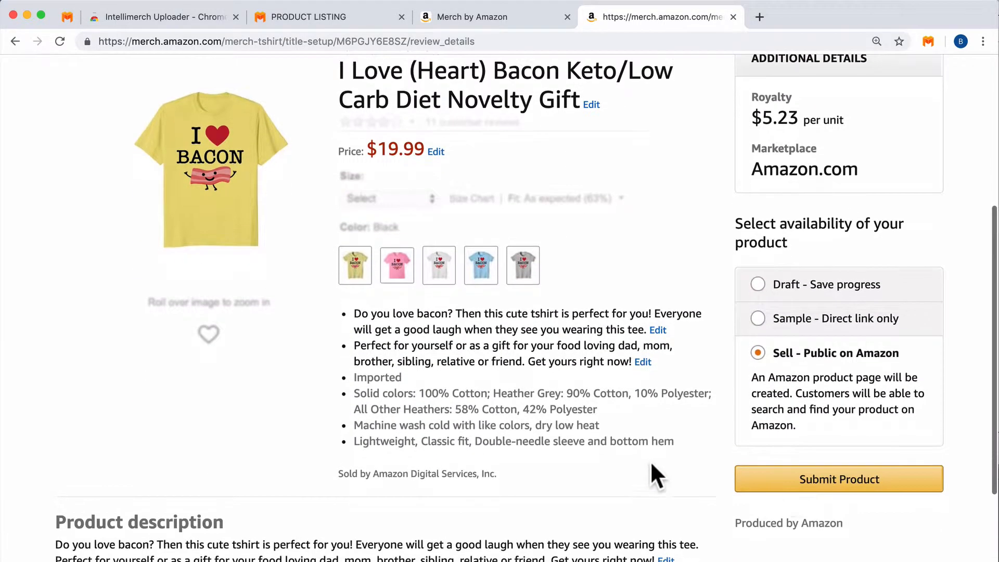
click(811, 480)
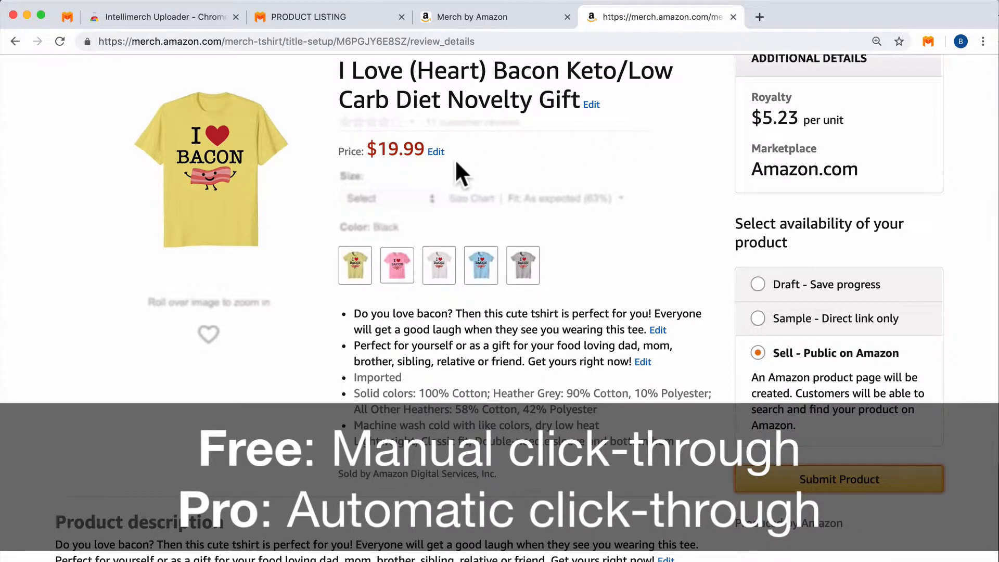
Copy both the Product Options and the Product Text from the bacon T-shirt's Intellimerch product listing
click(312, 19)
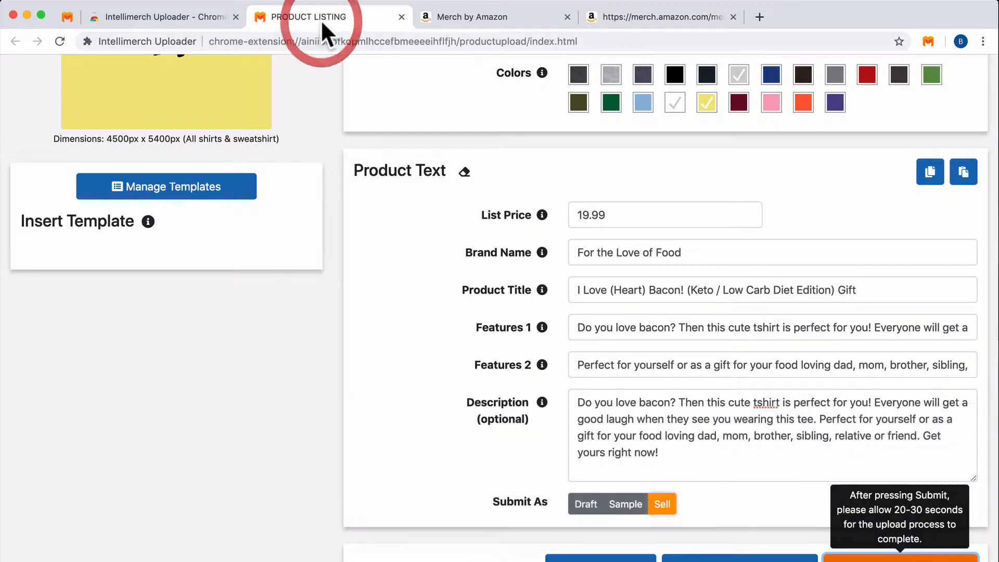
scroll(394, 461, up, 5)
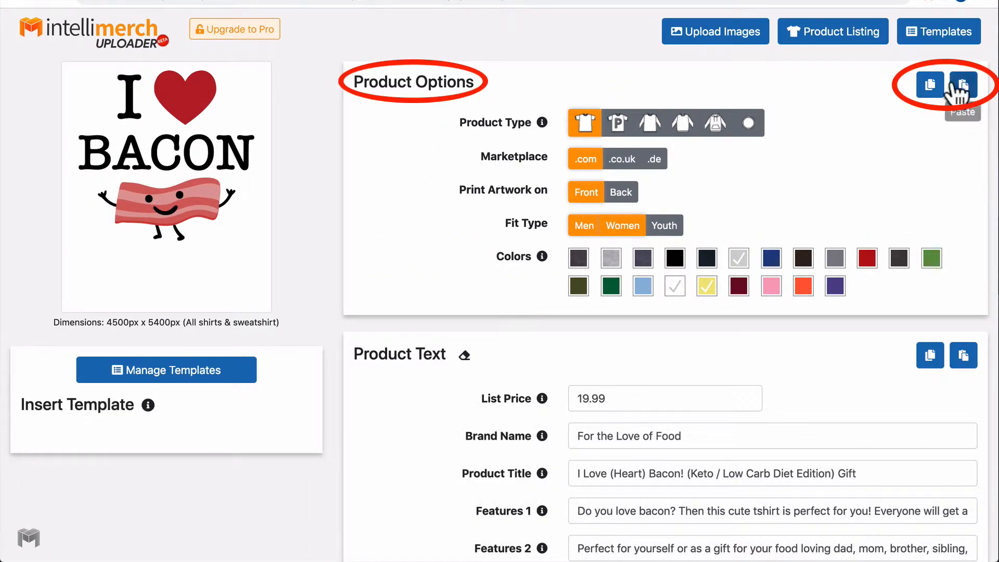
click(930, 85)
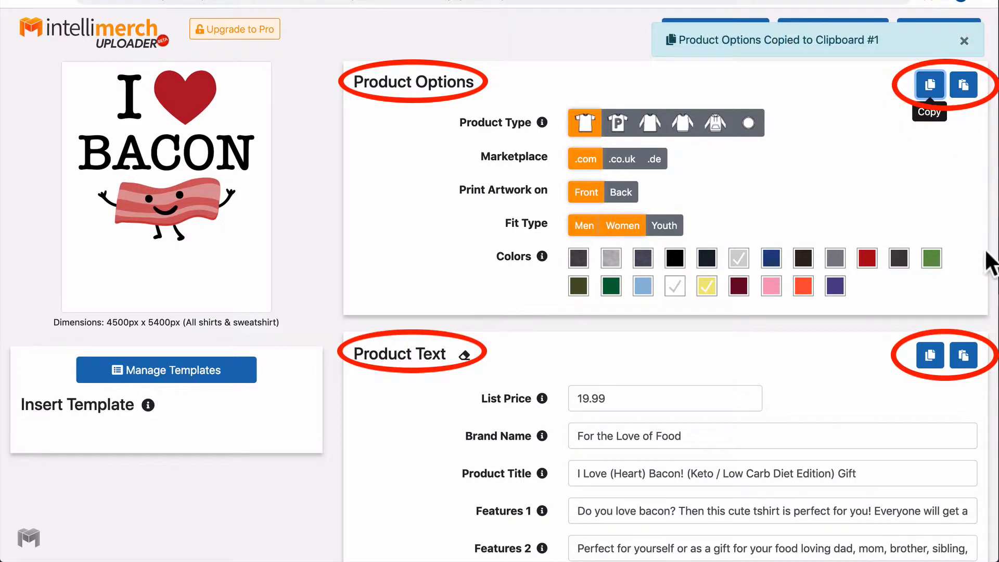
click(931, 357)
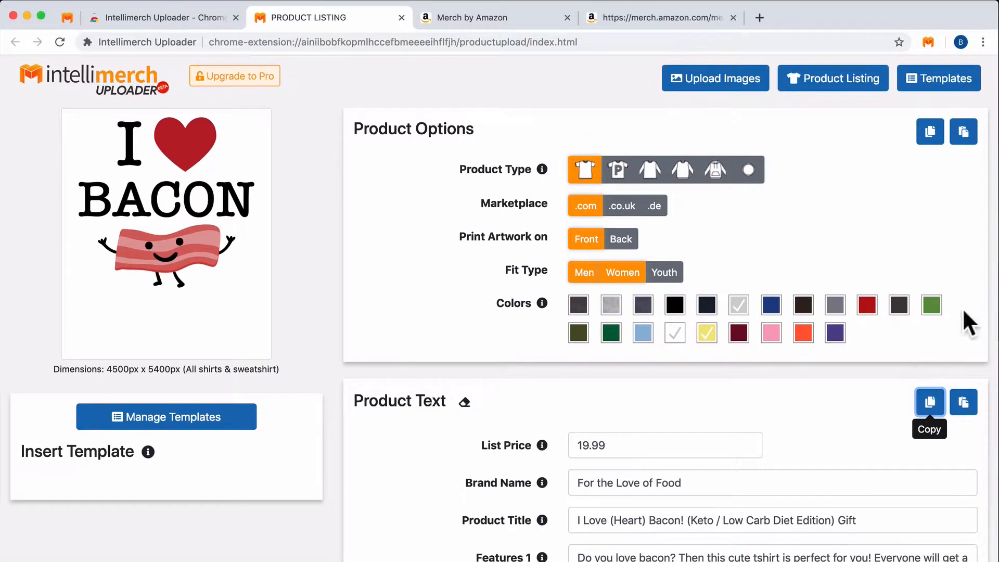
Replace IHeartBacon.png with IHeartKale.png among the uploaded images and open the kale design's product listing
click(67, 15)
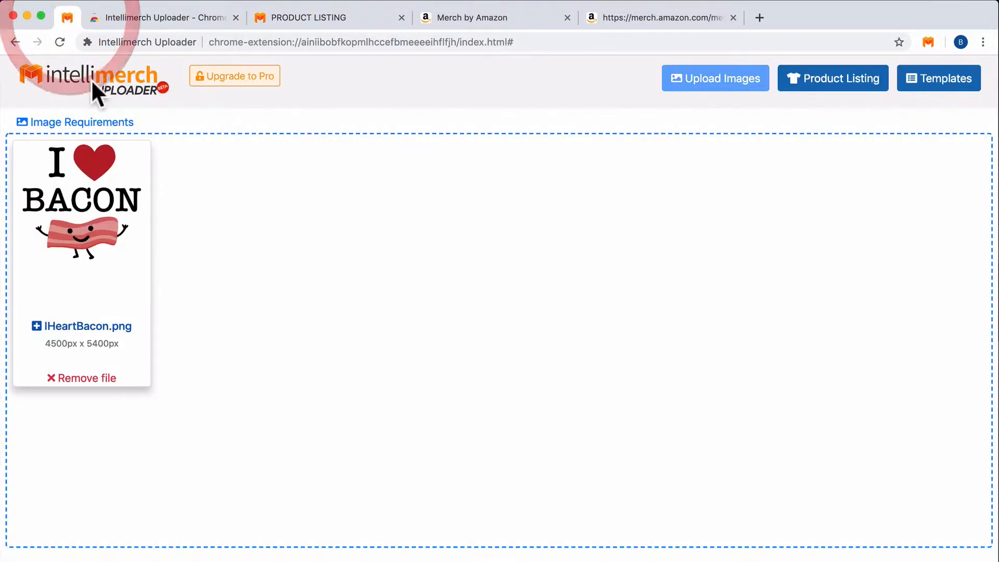
click(87, 377)
key(super+Tab)
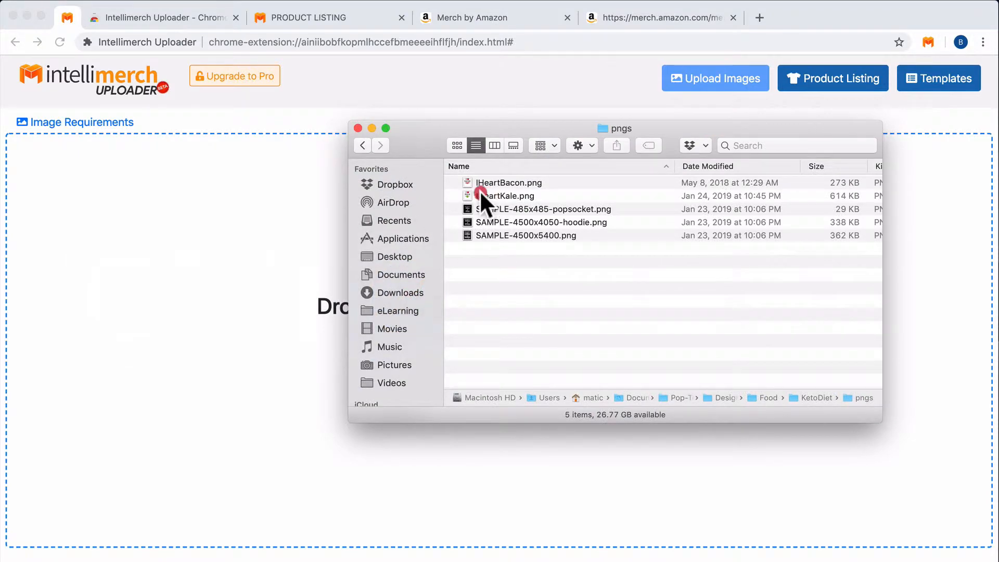
drag(480, 192, 89, 208)
click(87, 235)
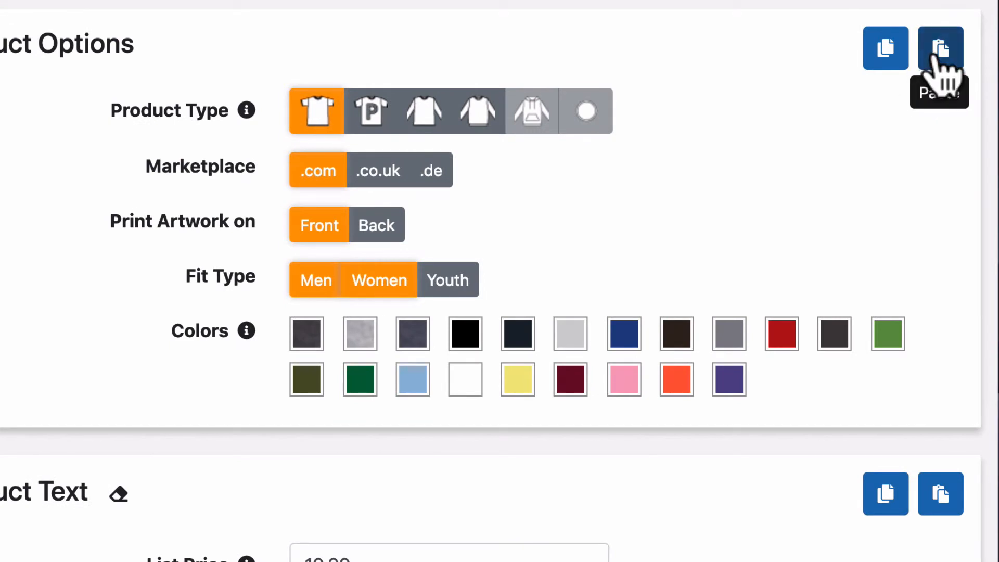
Paste the copied Product Options and Product Text into the kale design's product listing
click(936, 62)
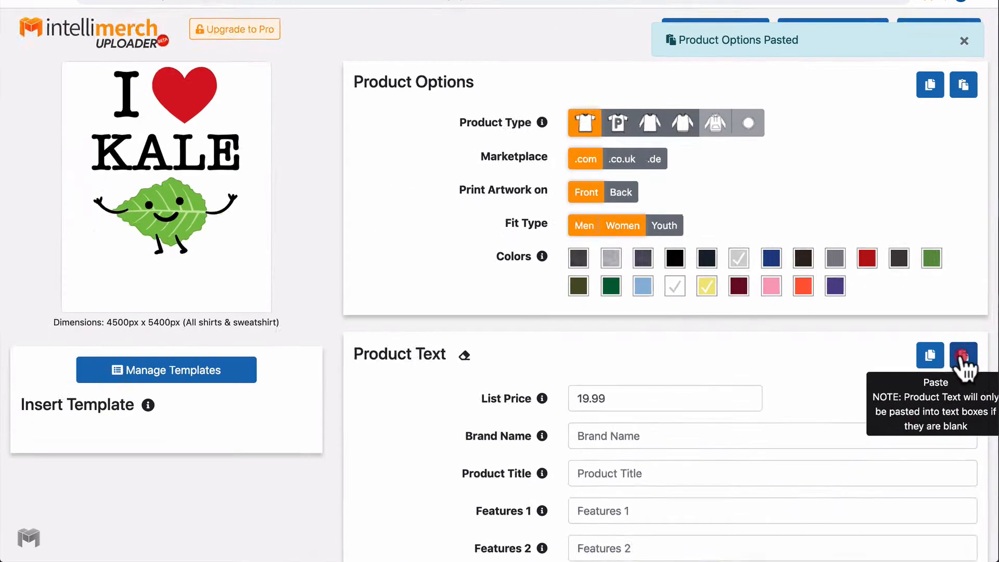
click(941, 494)
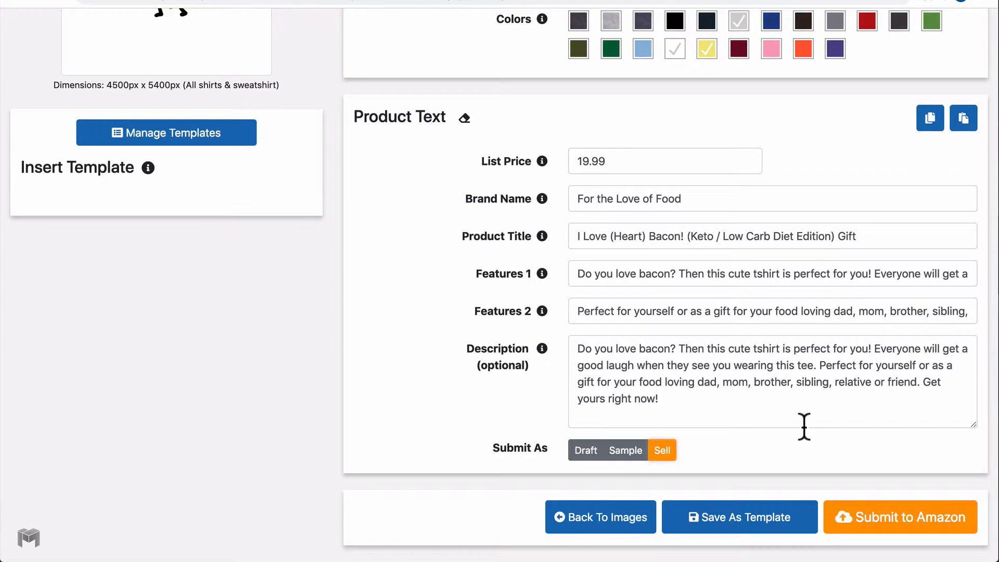
scroll(804, 427, up, 5)
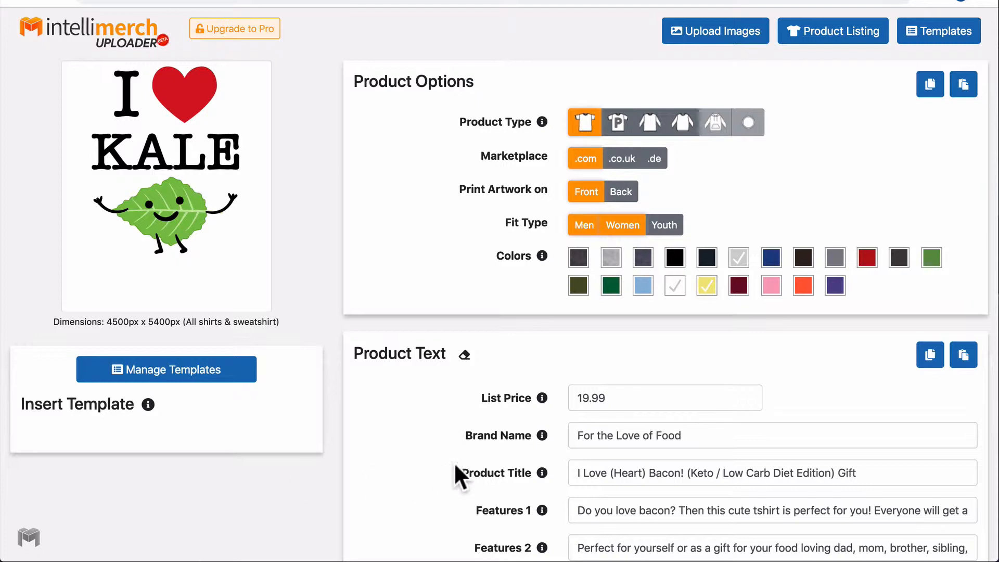
Save the kale product listing as a template named "I love Kale Template"
scroll(461, 473, down, 5)
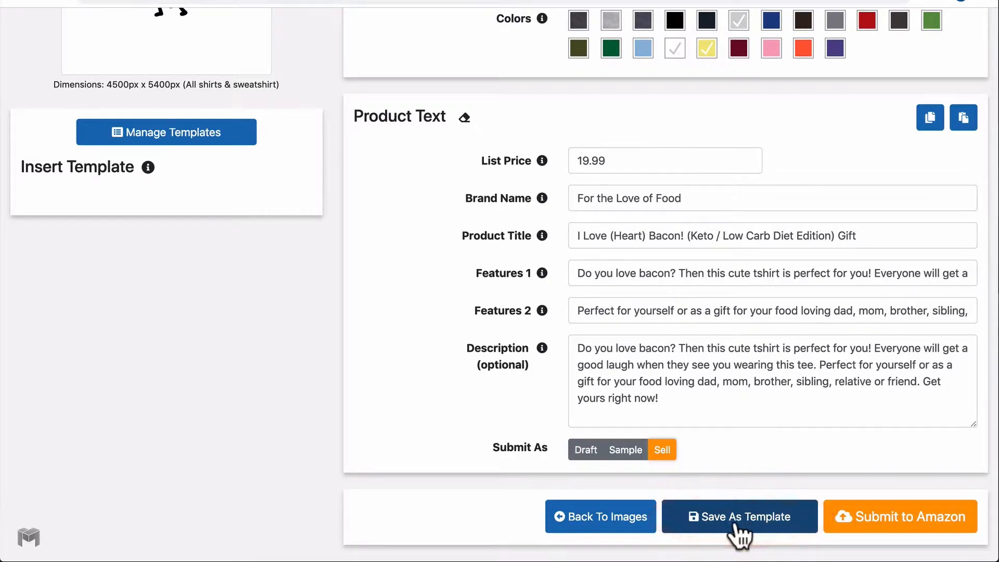
click(738, 523)
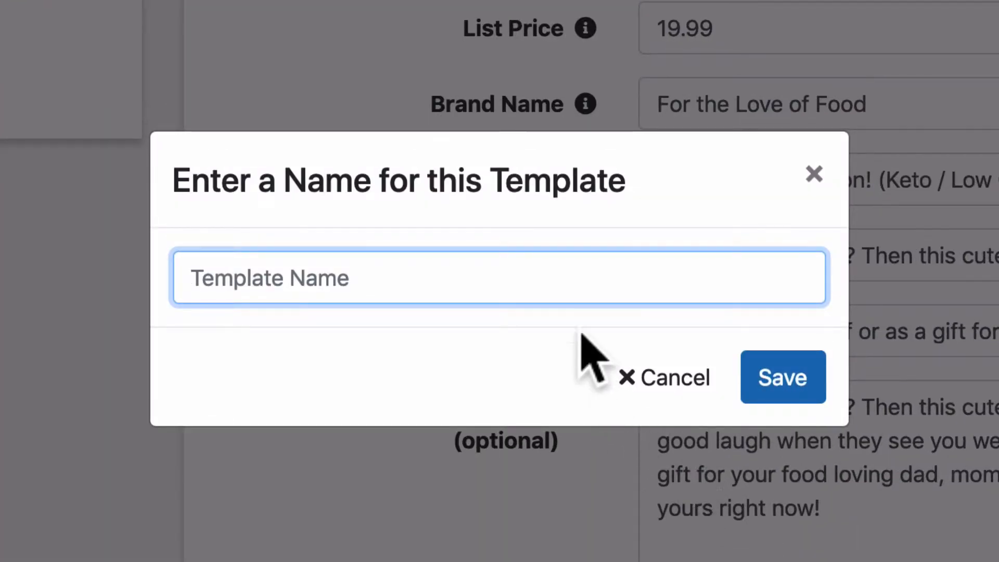
click(580, 279)
text(I love Kale)
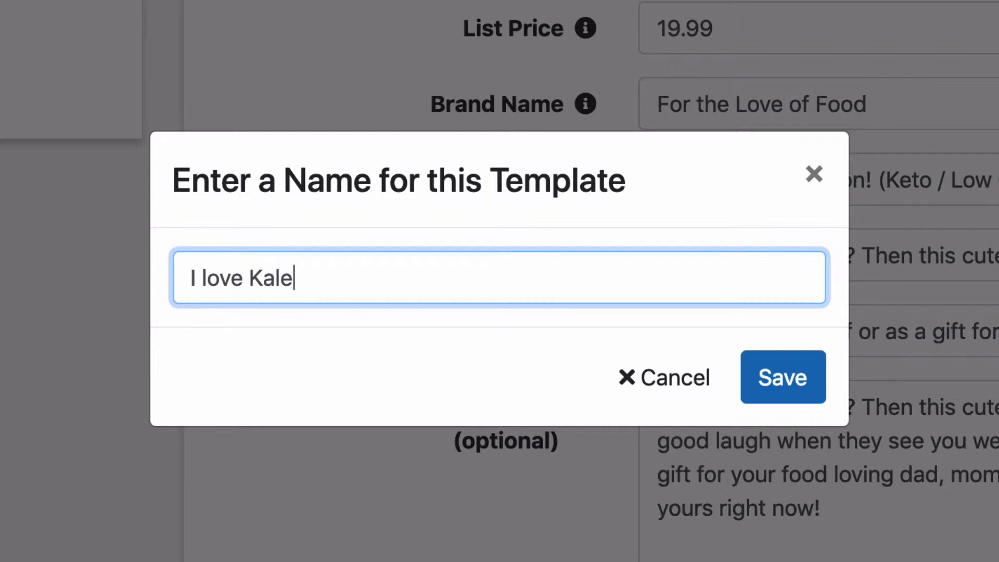
text( Template)
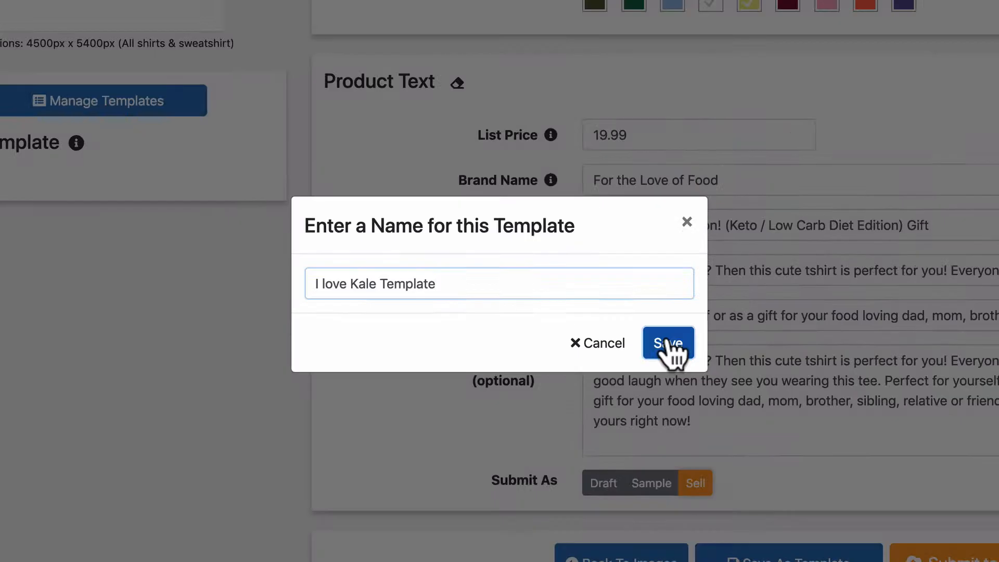
click(783, 377)
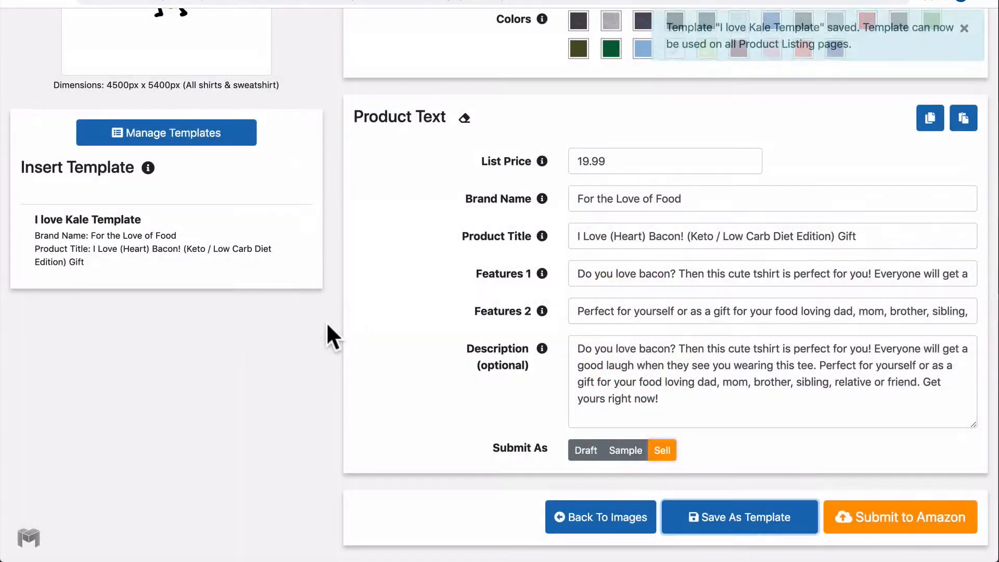
Open the template manager, rename the kale template to "I love Kale Template Edited" and save it
scroll(307, 325, up, 1)
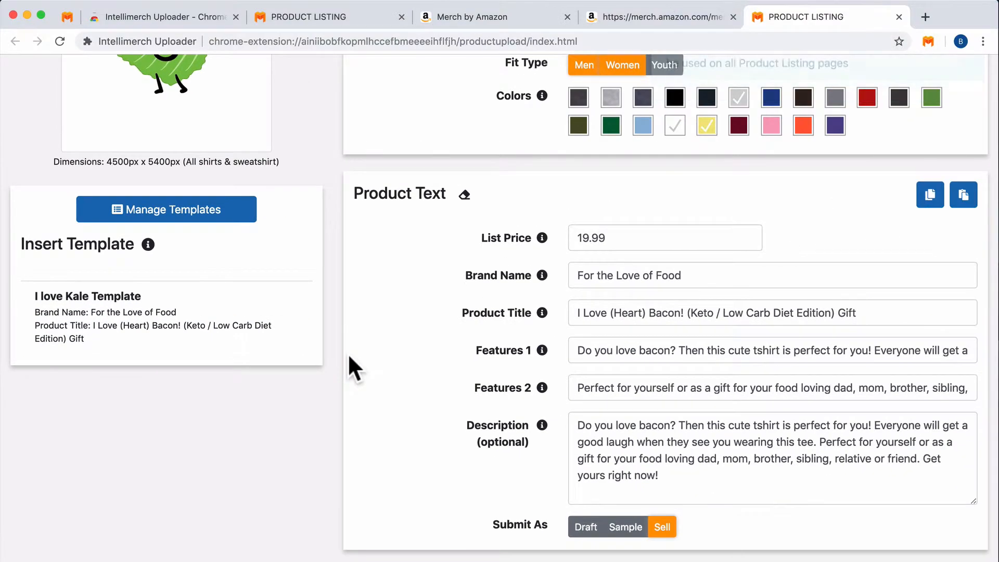
scroll(349, 358, up, 5)
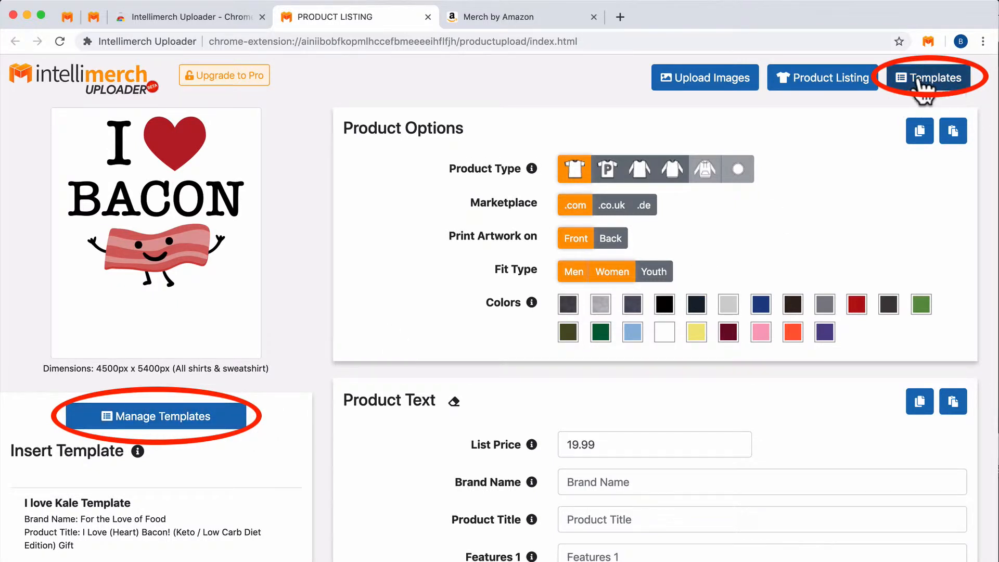
click(205, 423)
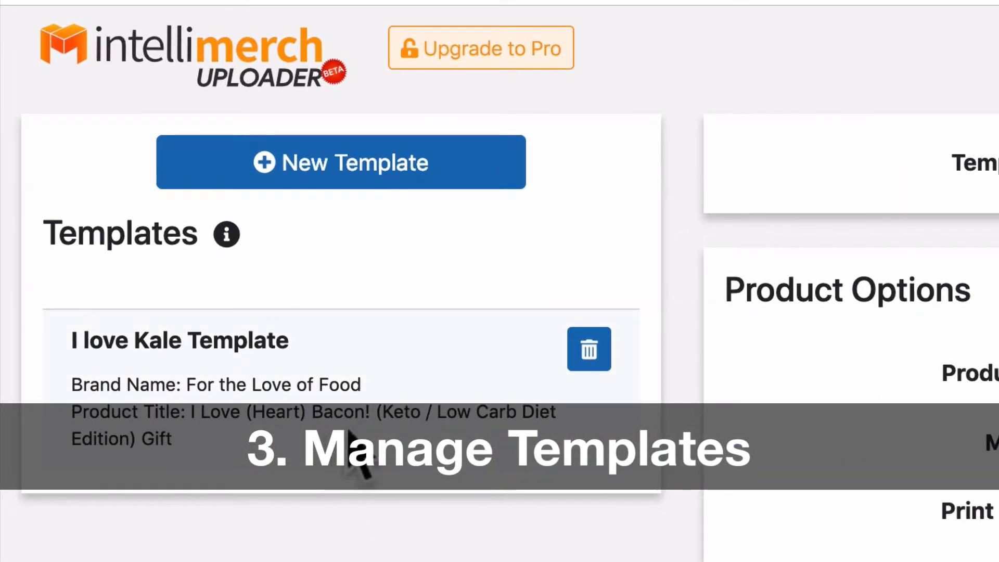
click(241, 371)
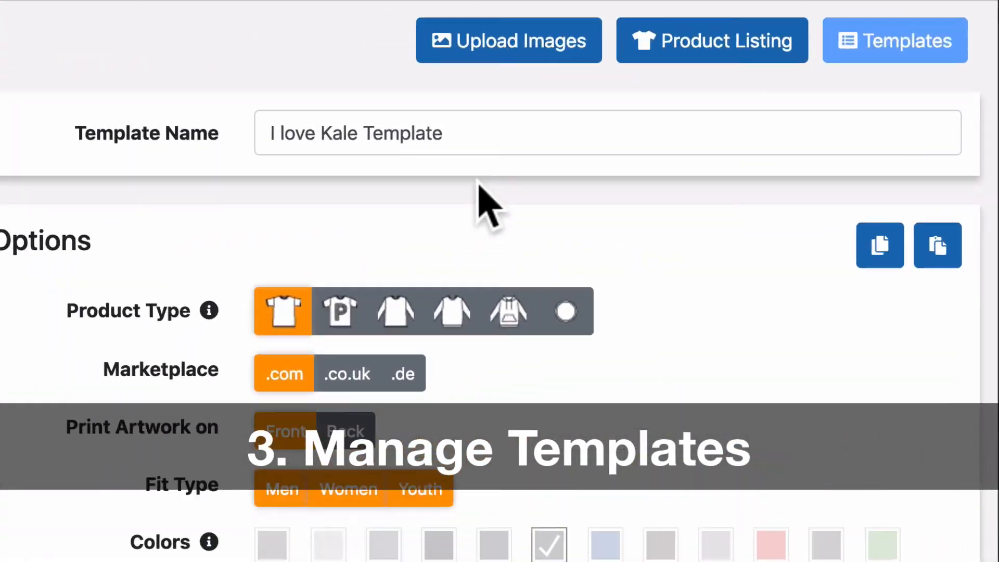
click(692, 133)
text(E)
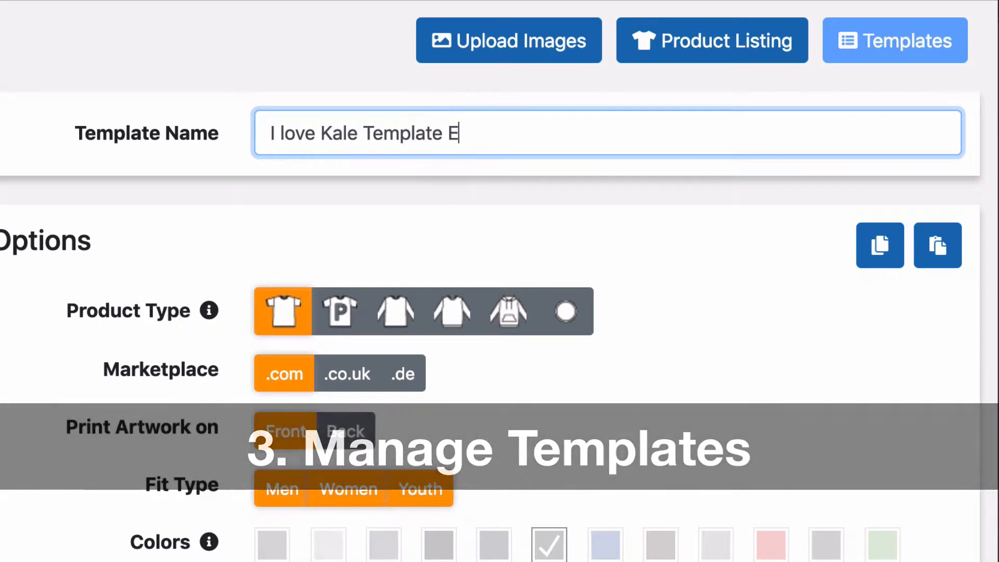
text(dited)
scroll(748, 306, down, 15)
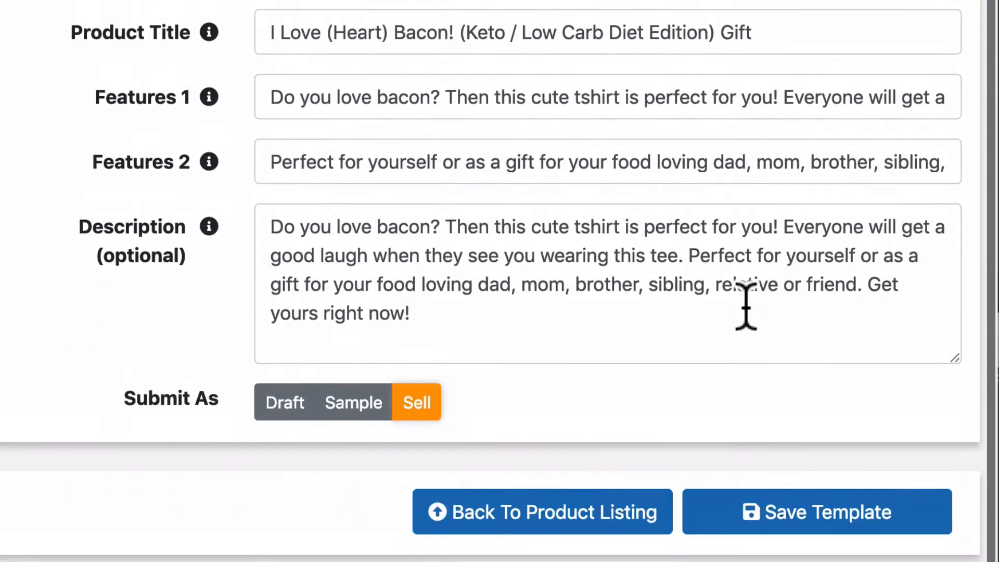
click(783, 495)
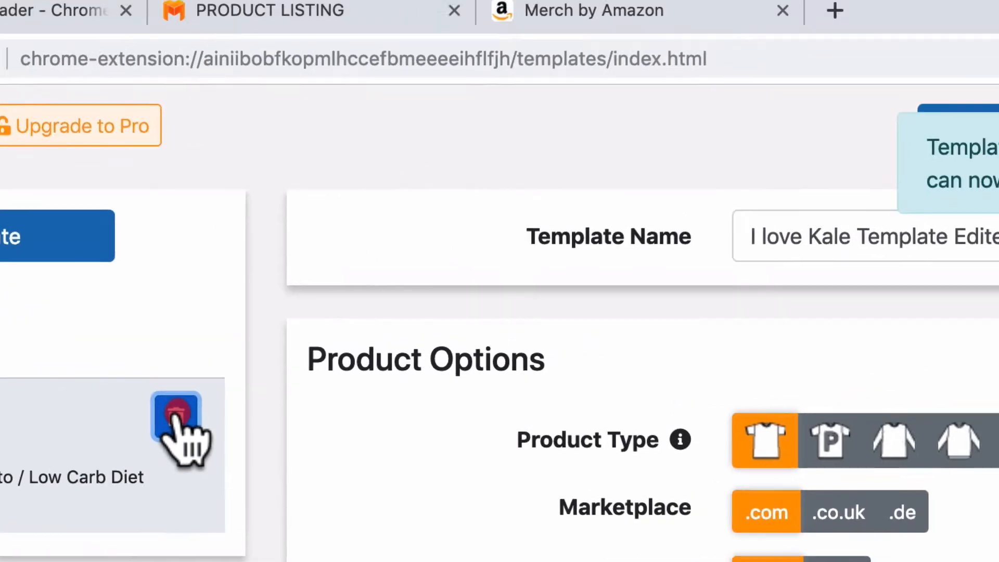
Delete the "I love Kale Template Edited" template and start a new one named "A Brand New Template"
click(565, 325)
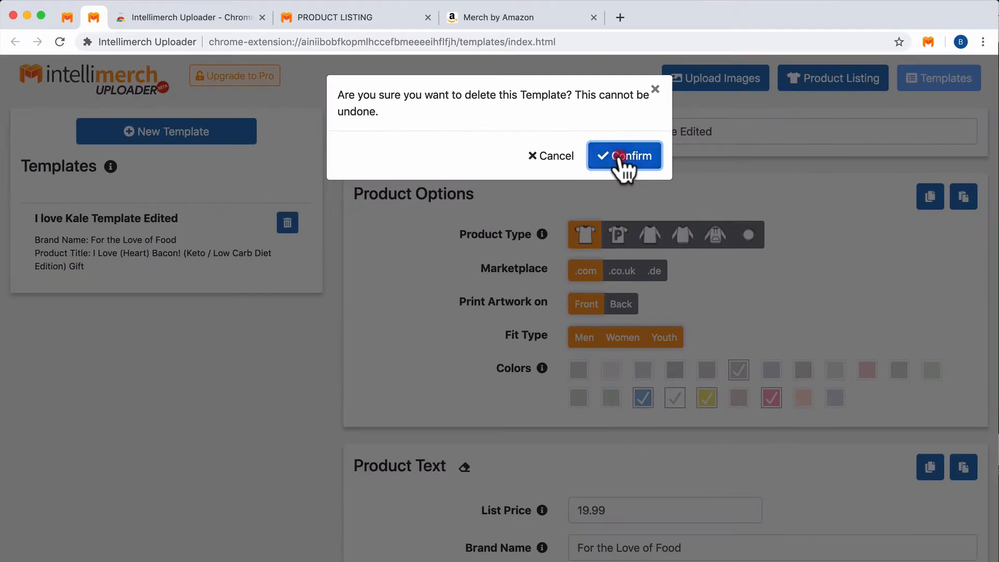
click(651, 201)
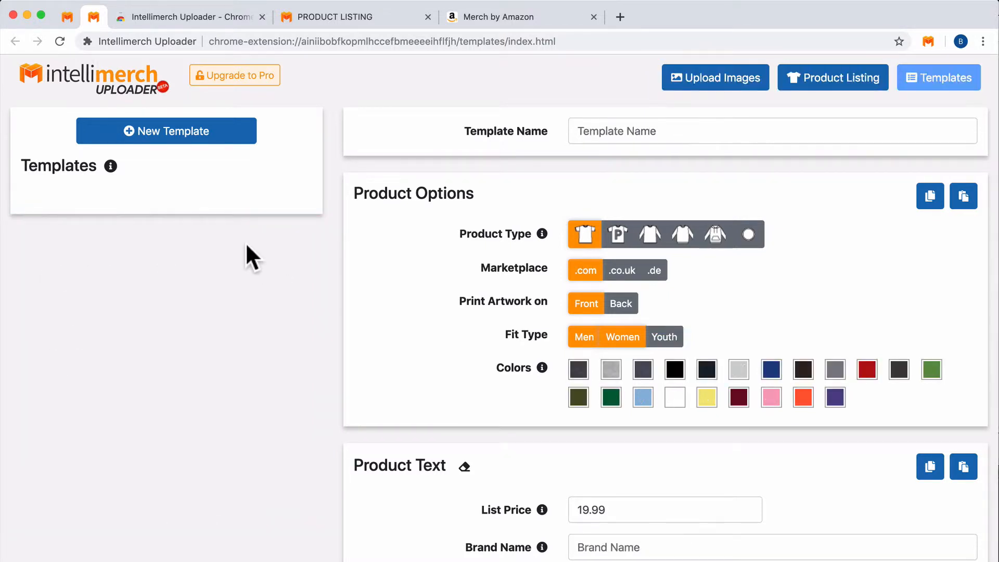
click(194, 131)
text(A Br)
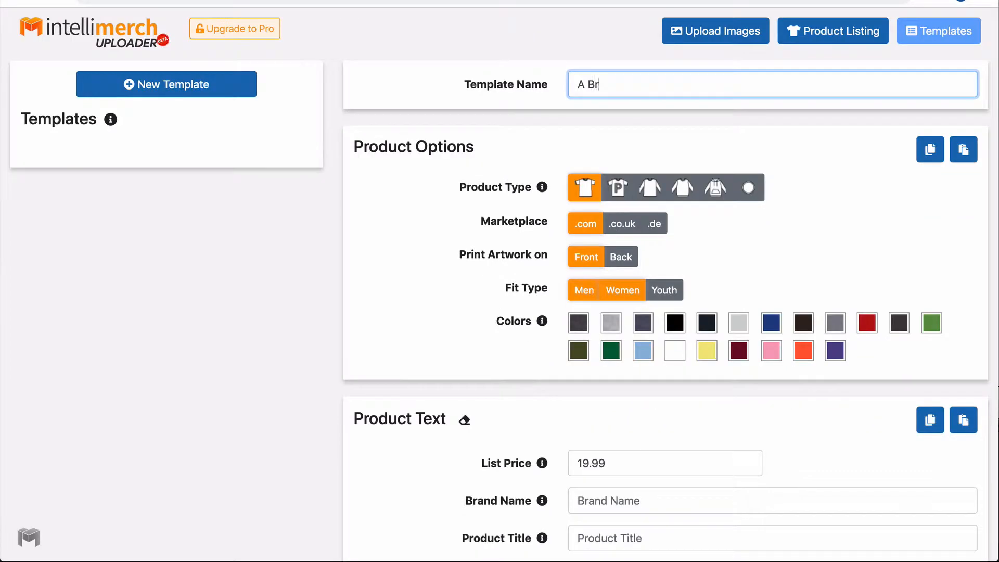
text(and New Template)
Add the Youth fit type to the new template and select the light blue, white, light gray, yellow and pink colors
click(664, 290)
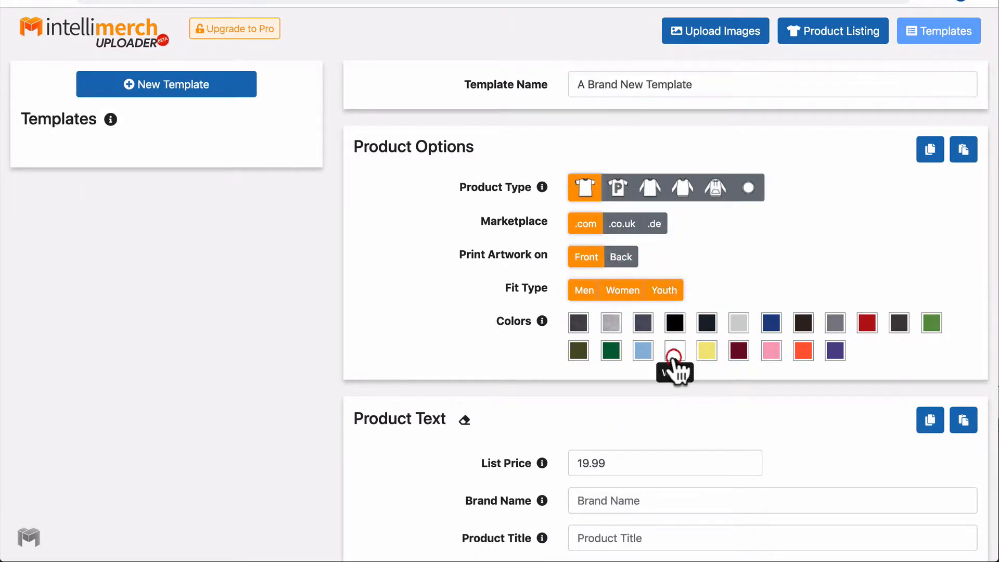
click(643, 350)
click(675, 350)
click(739, 322)
click(707, 351)
click(771, 351)
Enter "My Brand Name", "My Product Title", "My Features 1" and "My Features 2" in the matching Product Text fields and save the template
scroll(651, 344, down, 4)
click(645, 320)
text(My )
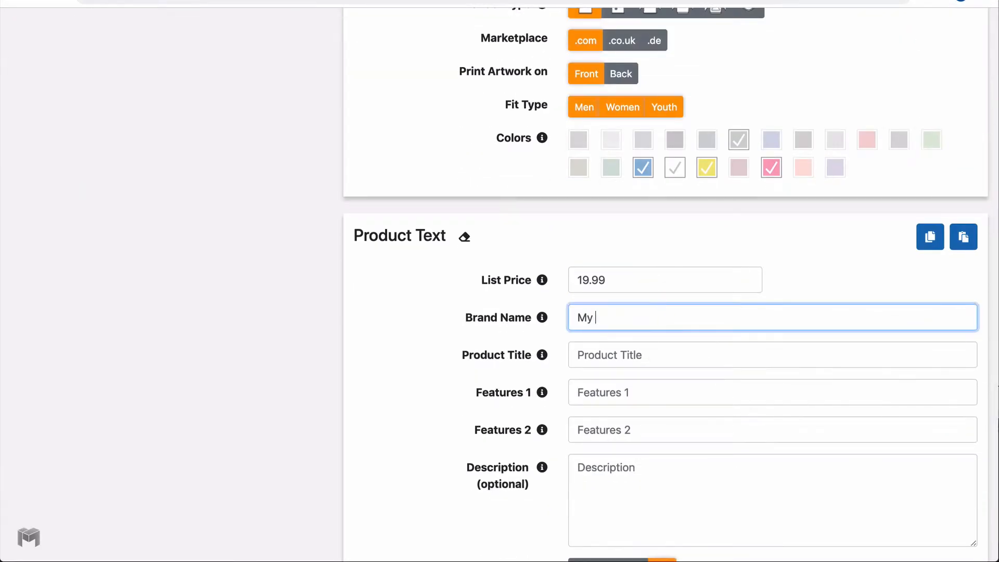
text(Brand Name)
key(Tab)
text(My Product Title)
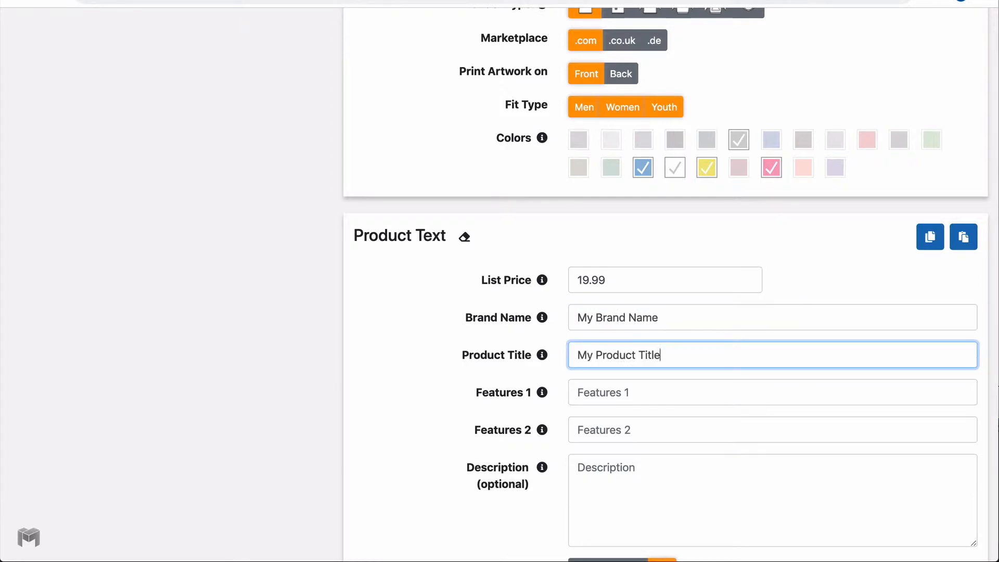
key(Tab)
text(My F)
key(Tab)
text(My Fe)
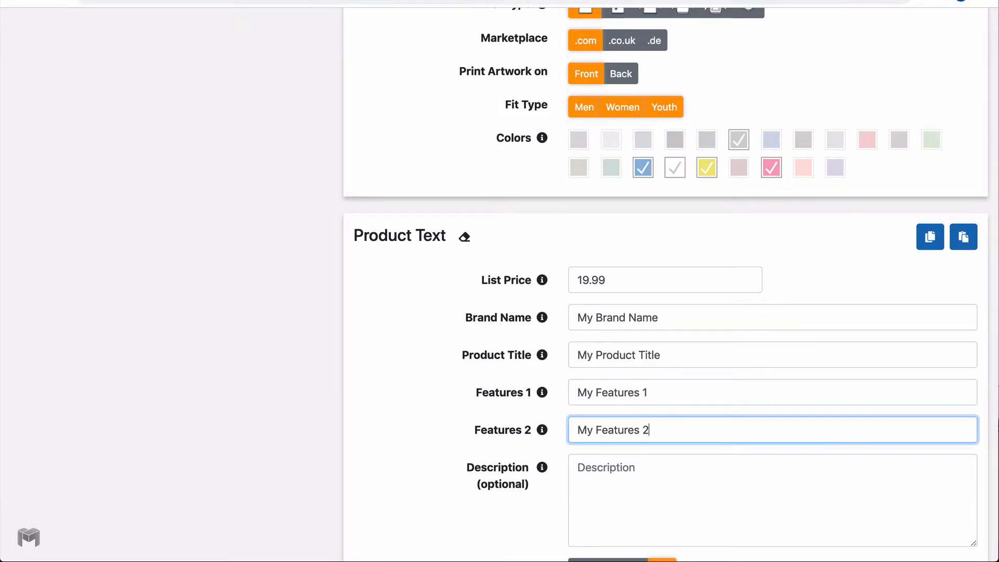
scroll(883, 530, down, 3)
click(885, 520)
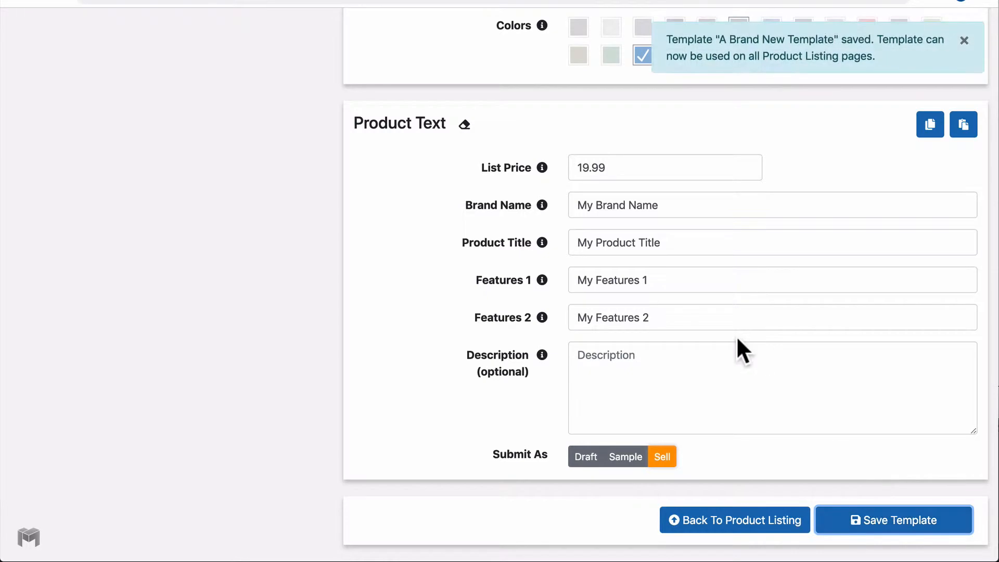
Return to the bacon T-shirt's product listing and insert "A Brand New Template" into it
scroll(736, 336, up, 6)
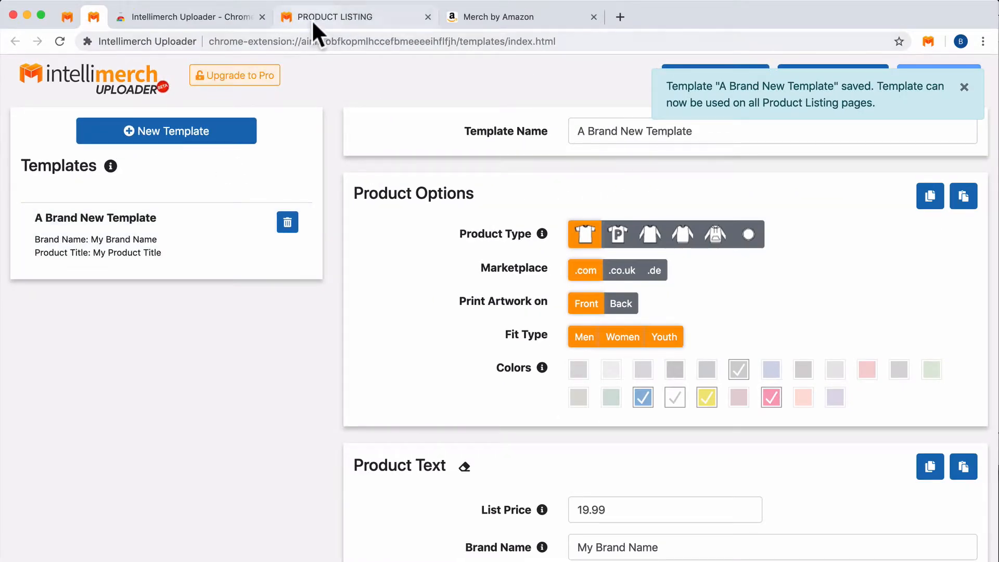
click(311, 20)
scroll(135, 412, down, 2)
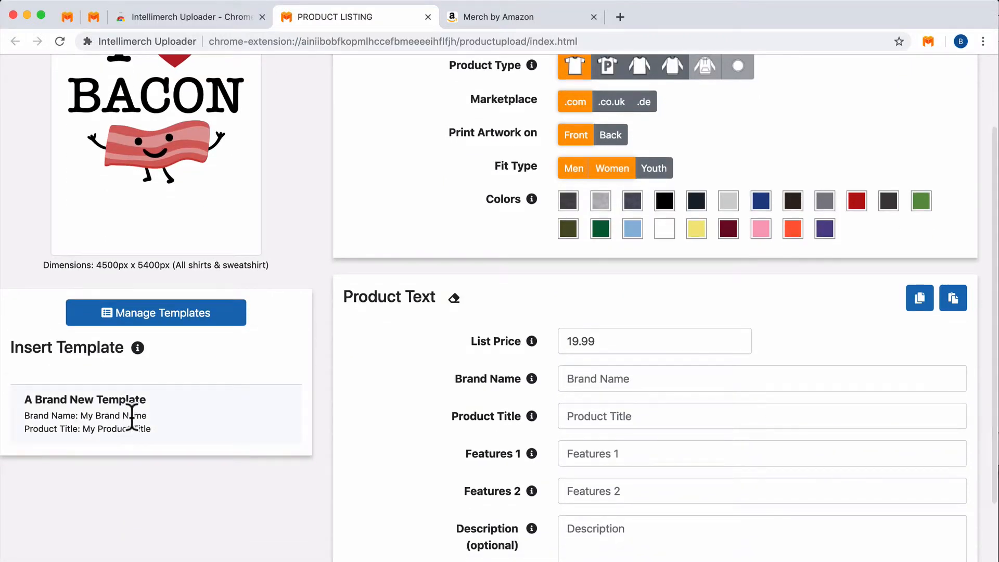
click(94, 406)
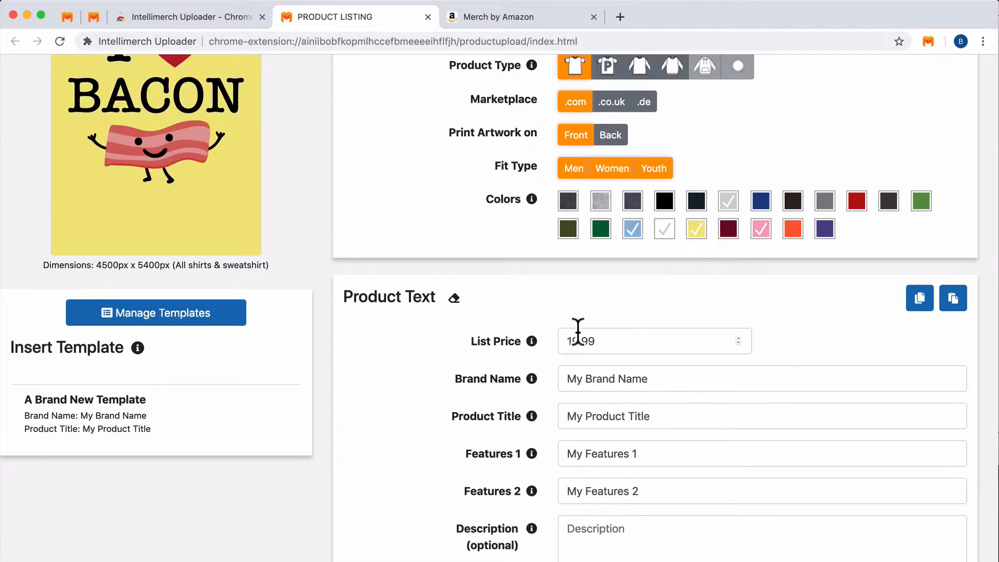
scroll(578, 333, up, 3)
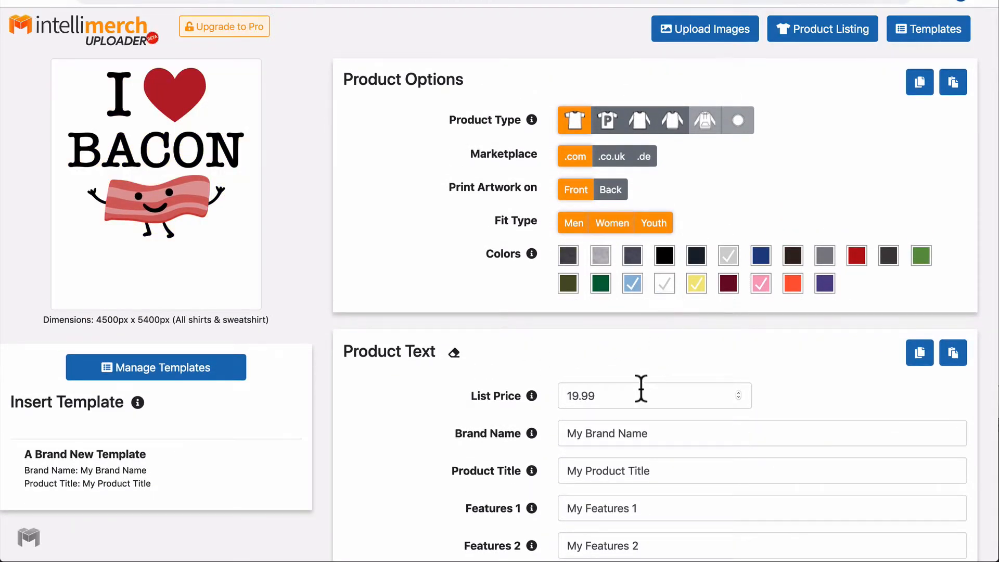
scroll(641, 389, down, 5)
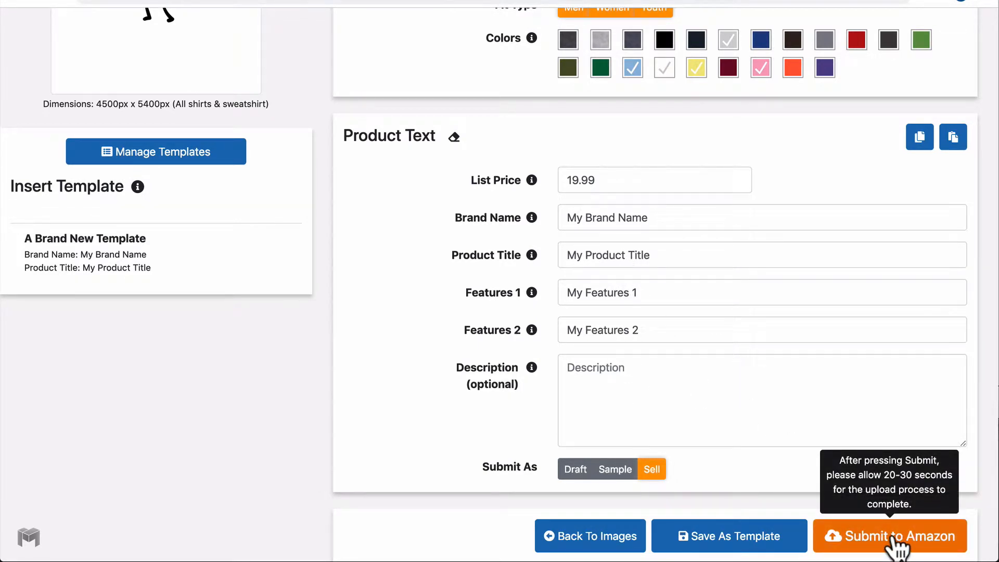
scroll(830, 453, up, 4)
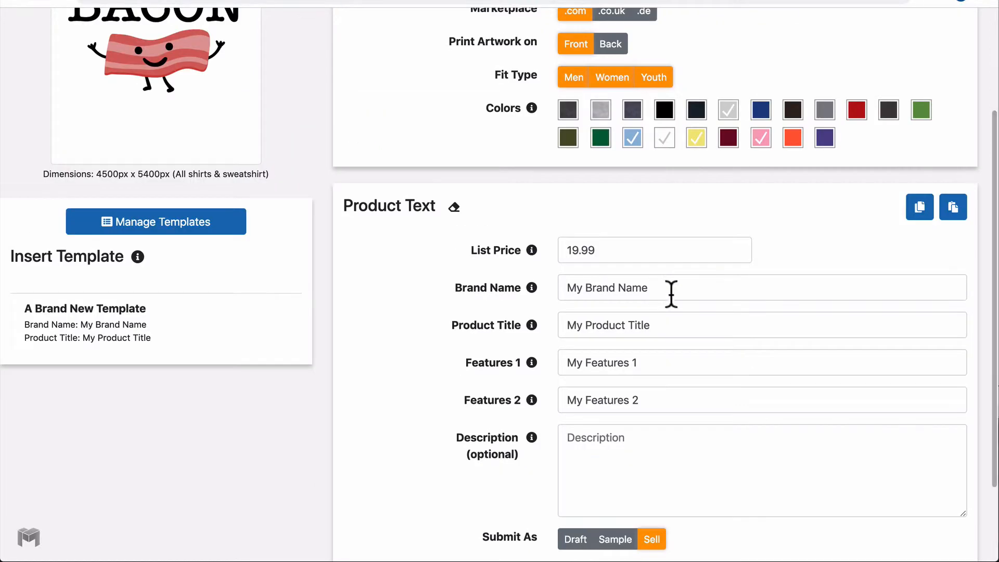
Change the brand name to "Another Brand Name" and the product title to "Another Product Title", and try reinserting "A Brand New Template" over them
click(671, 289)
key(super+a)
text(A)
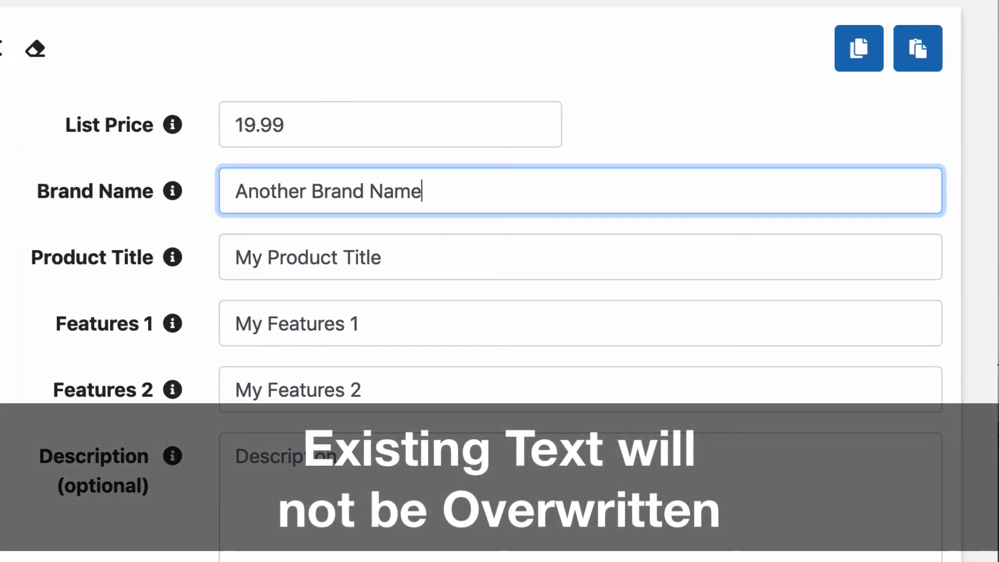
key(Tab)
text(A)
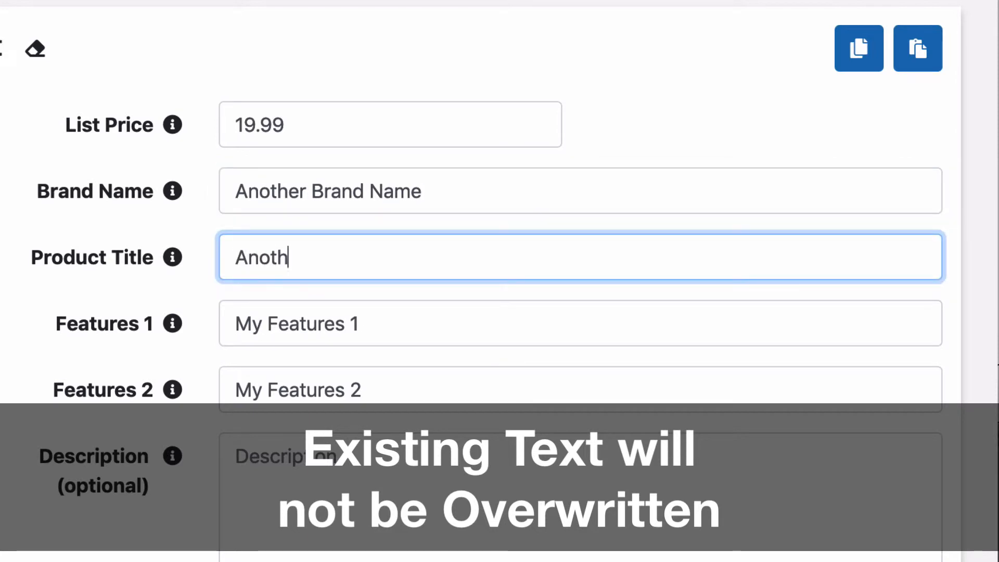
text(nother Product Title)
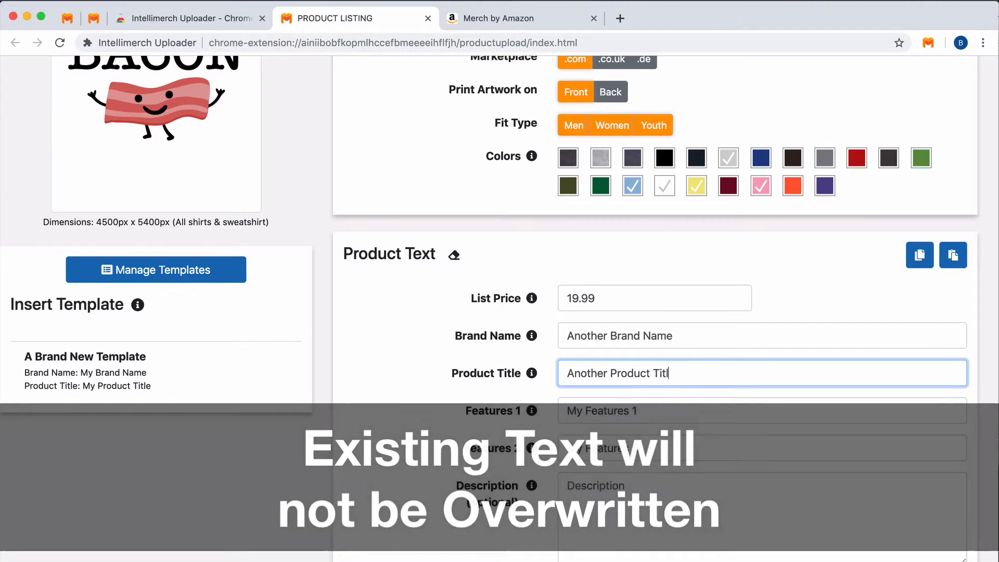
click(125, 367)
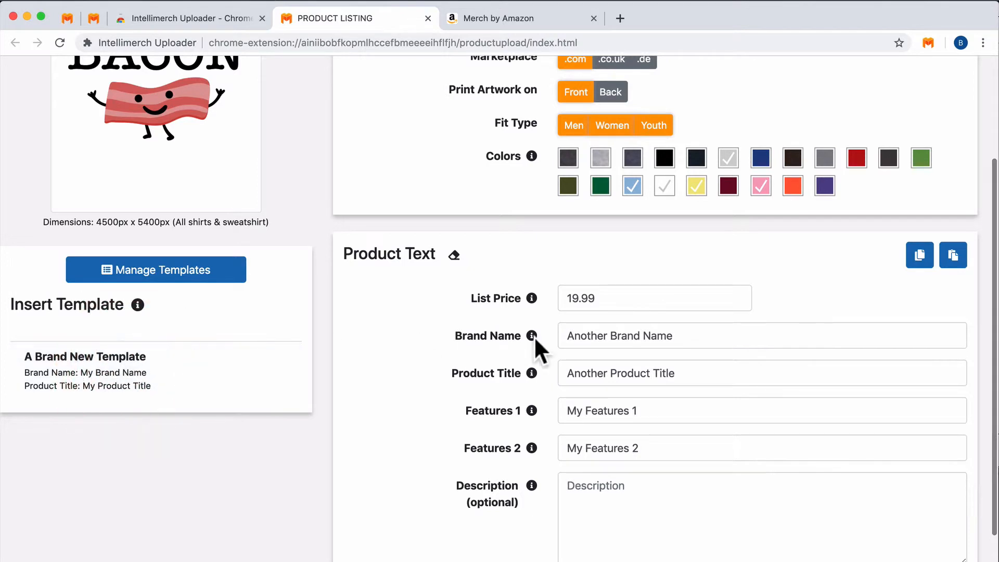
click(146, 367)
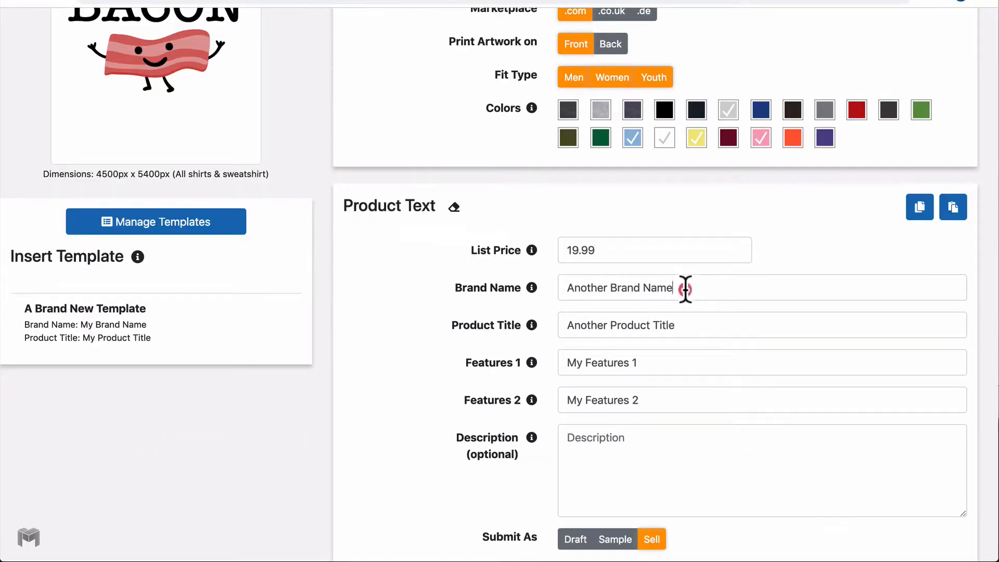
Clear the brand name and refill it from "A Brand New Template", and do the same for the product title
click(511, 286)
key(BackSpace)
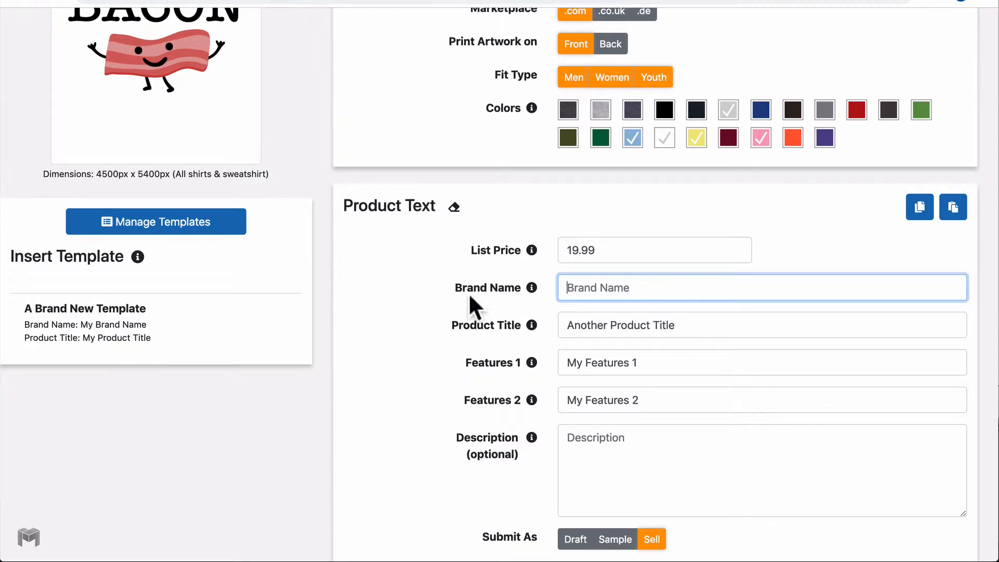
click(144, 328)
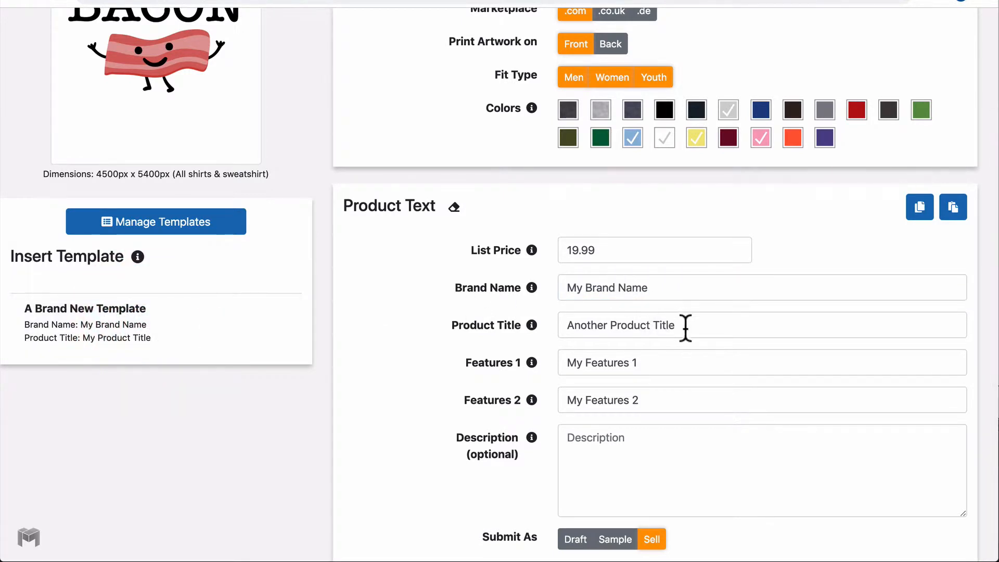
click(532, 324)
click(174, 339)
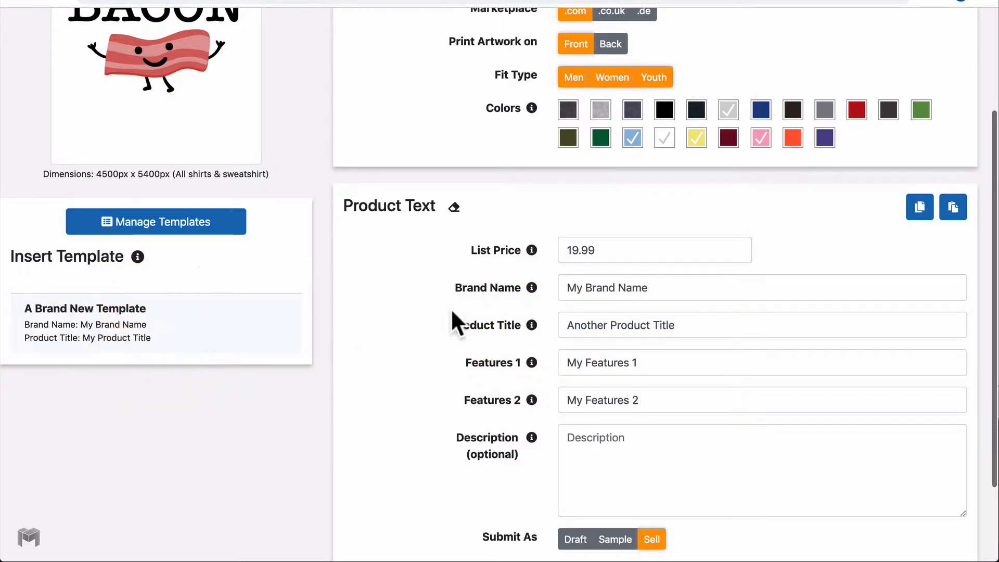
click(518, 312)
key(BackSpace)
click(157, 339)
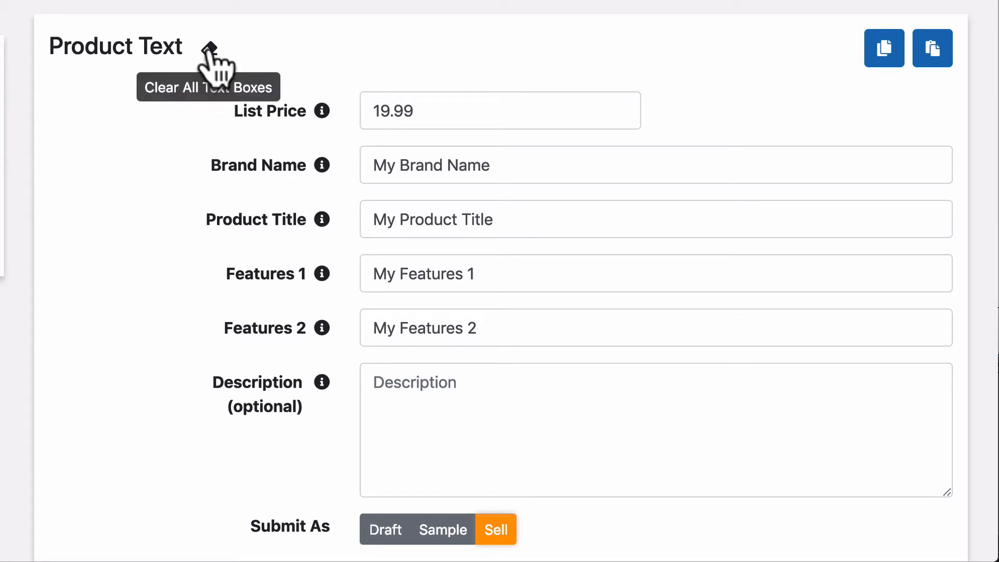
Clear all Product Text boxes and refill them from "A Brand New Template", doing this twice
click(210, 51)
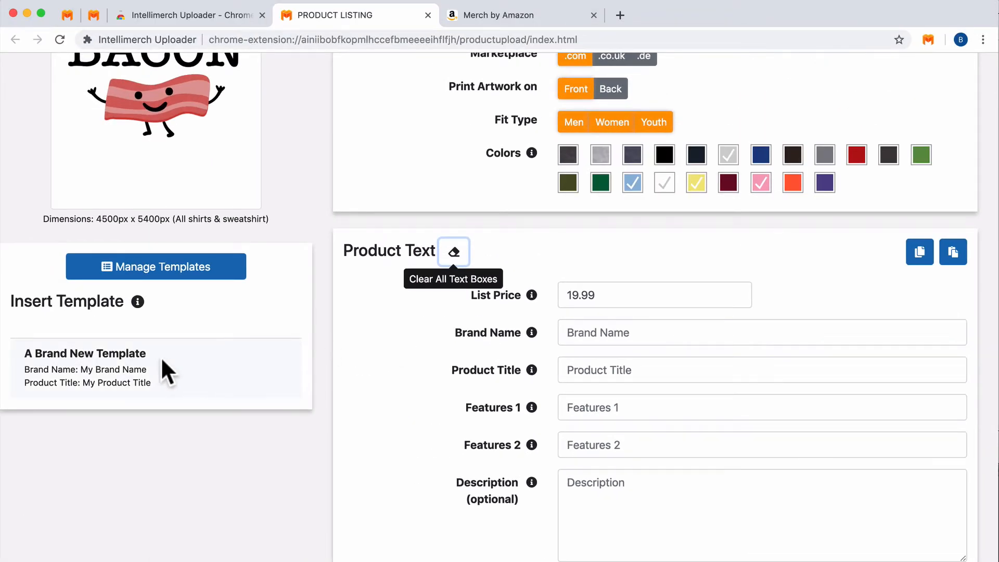
click(157, 357)
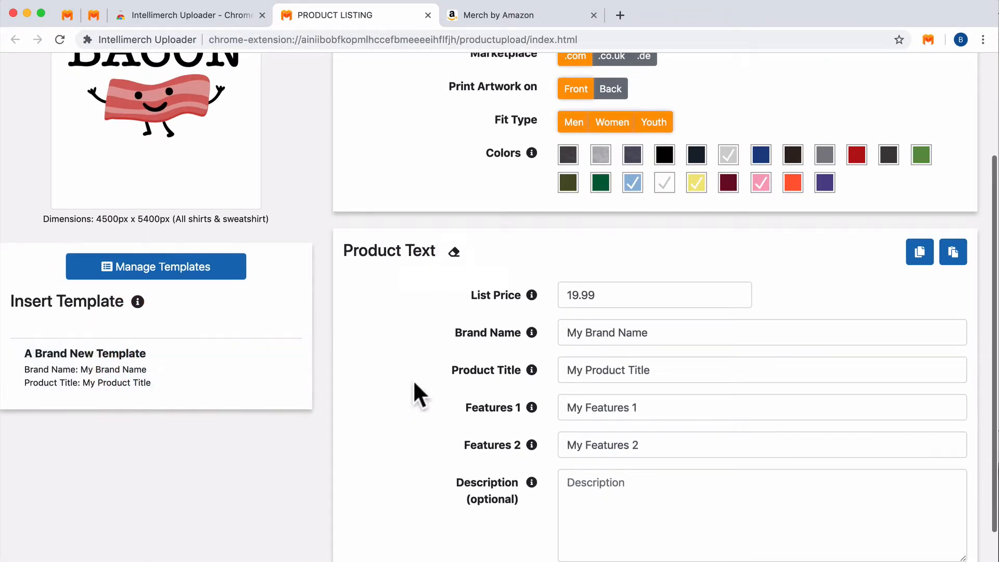
click(455, 254)
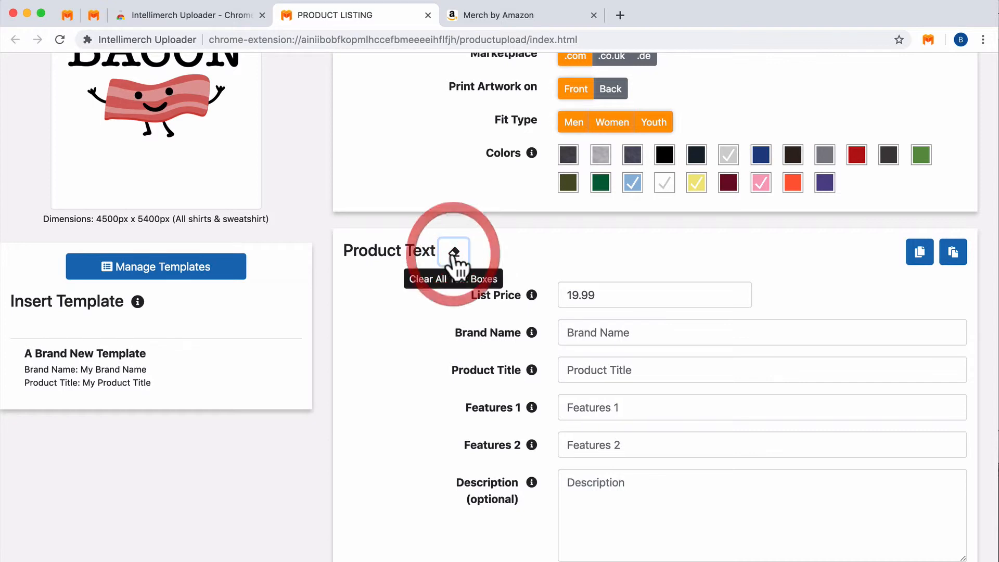
click(183, 361)
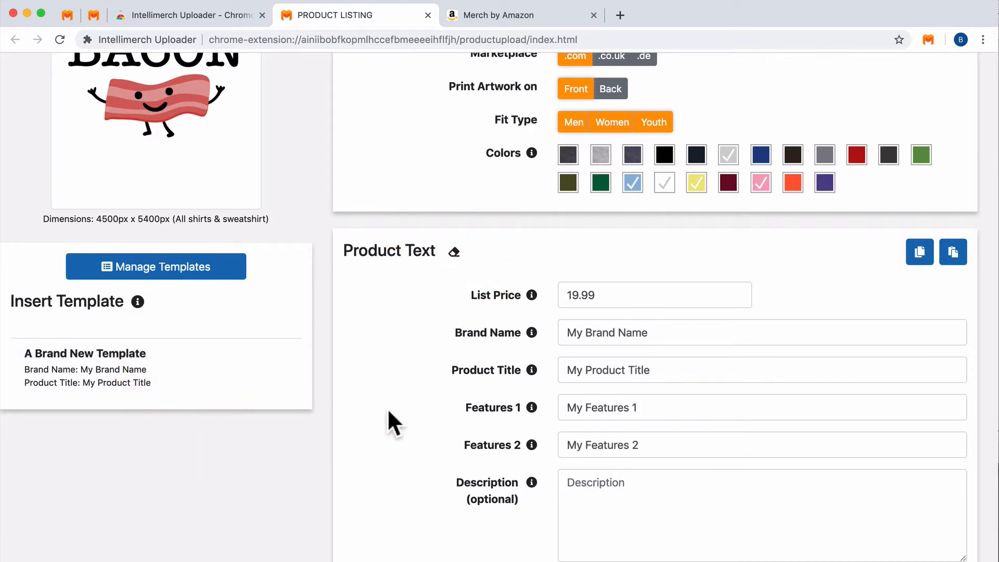
Reload the bacon T-shirt's product listing page to clear its selected options and entered text
click(58, 40)
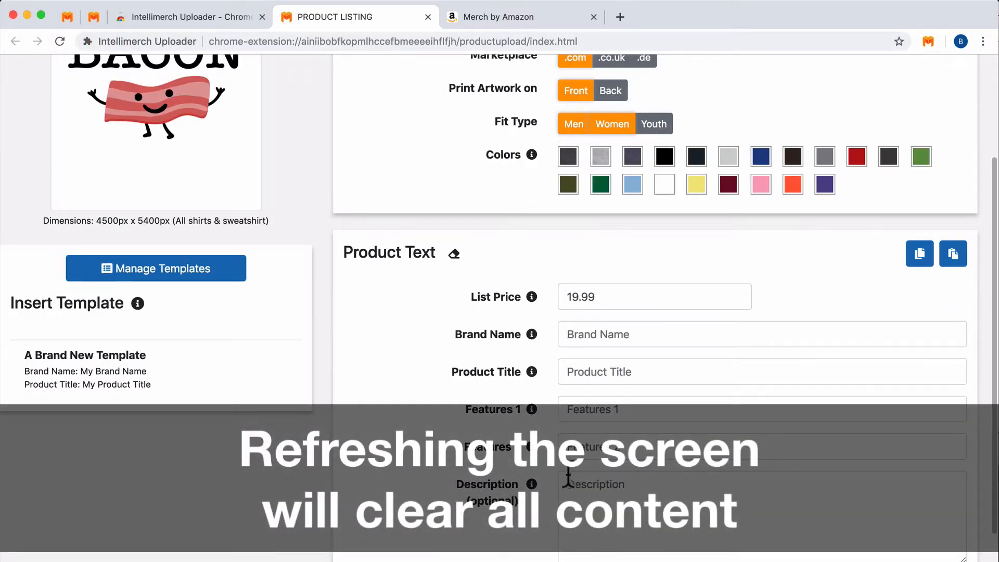
Fill the blank bacon T-shirt listing from "A Brand New Template", and reload the page to clear all its content
click(225, 361)
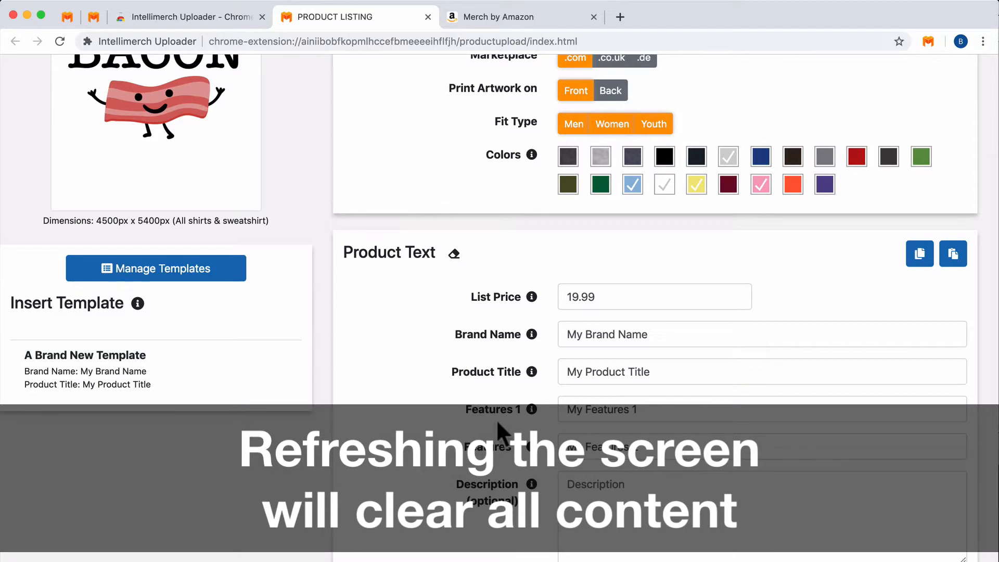
click(60, 38)
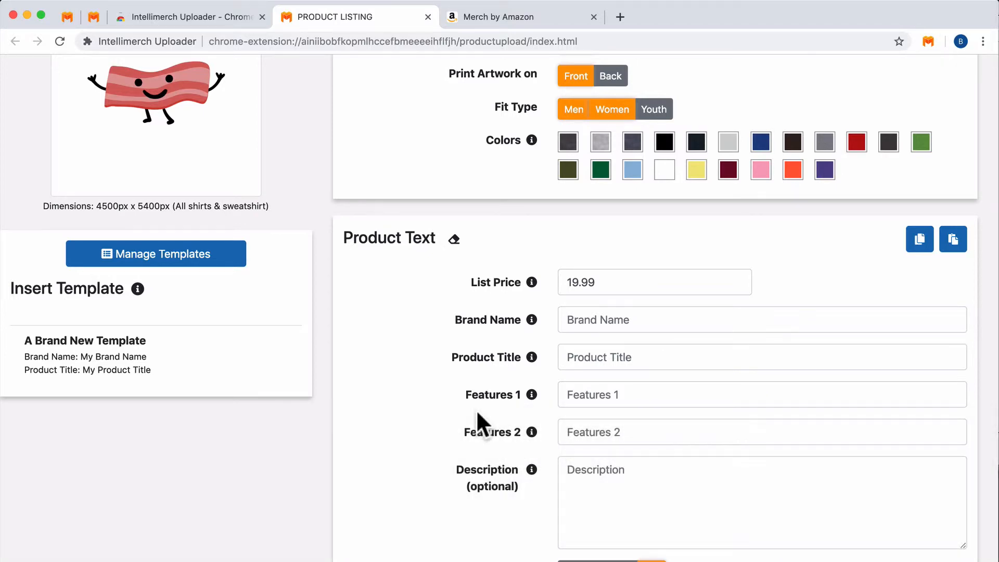
Switch back and forth between the Upload Images page and the Templates page, ending on the uploaded images
scroll(477, 409, up, 3)
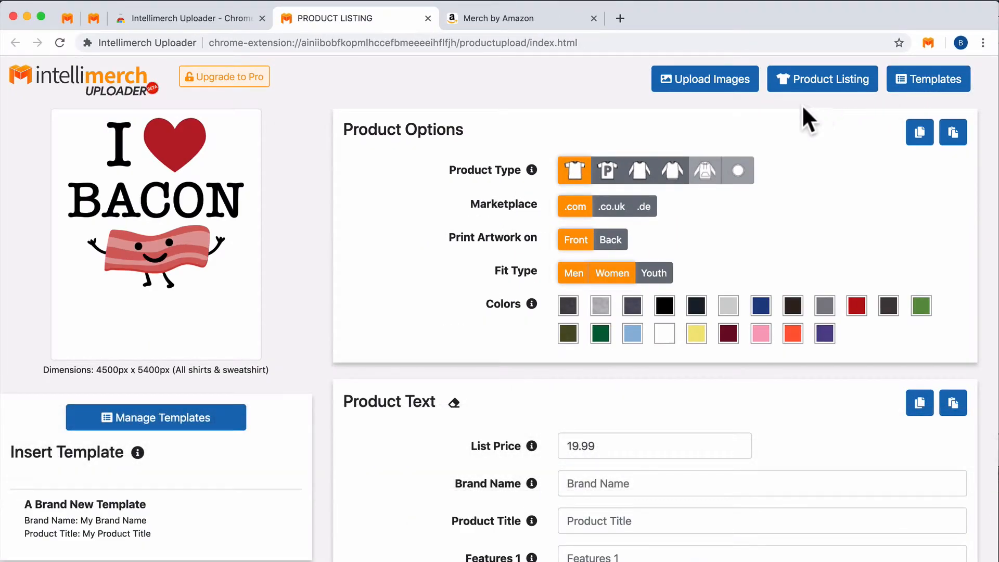
click(723, 76)
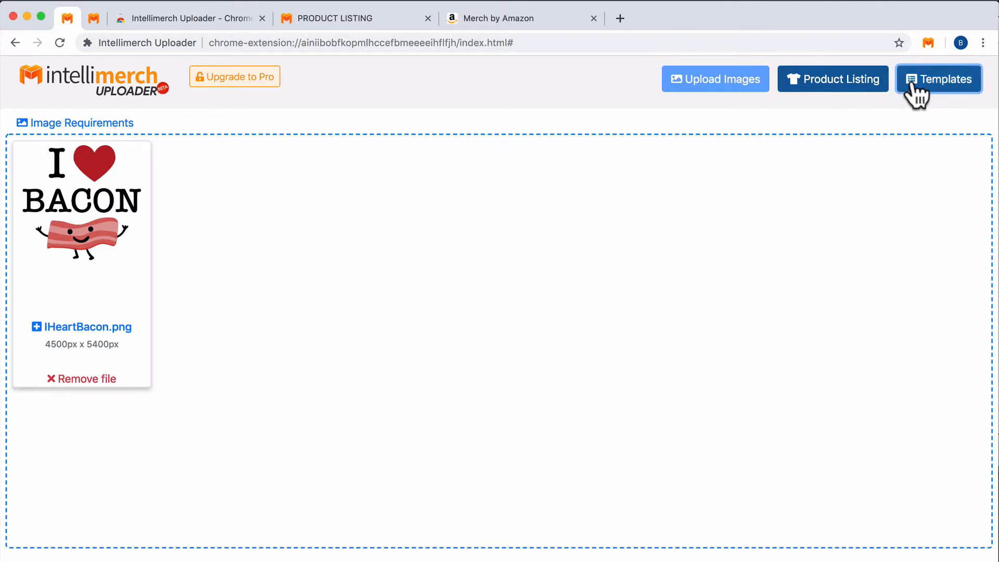
click(924, 83)
click(724, 78)
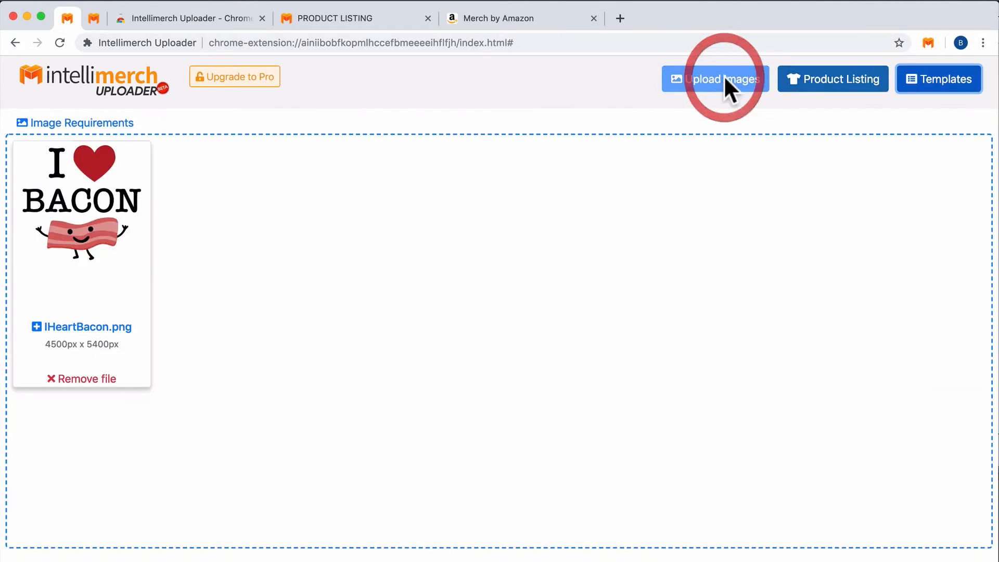
click(924, 82)
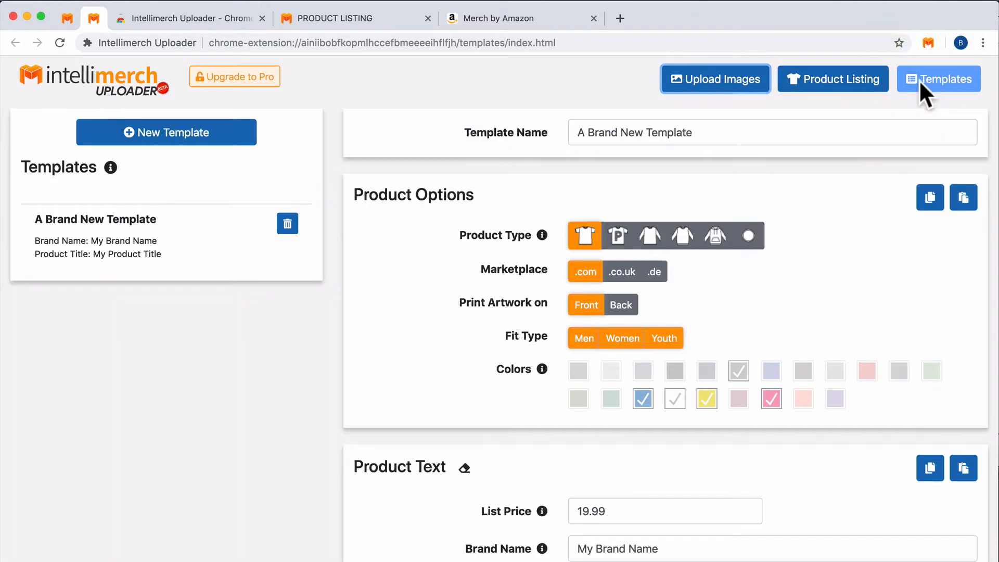
click(69, 16)
click(88, 16)
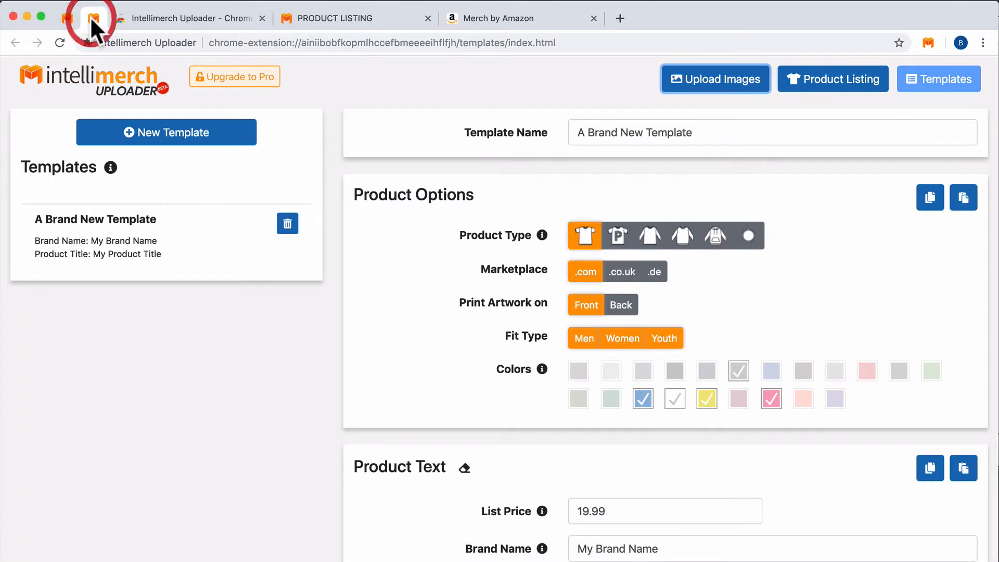
click(71, 18)
click(714, 92)
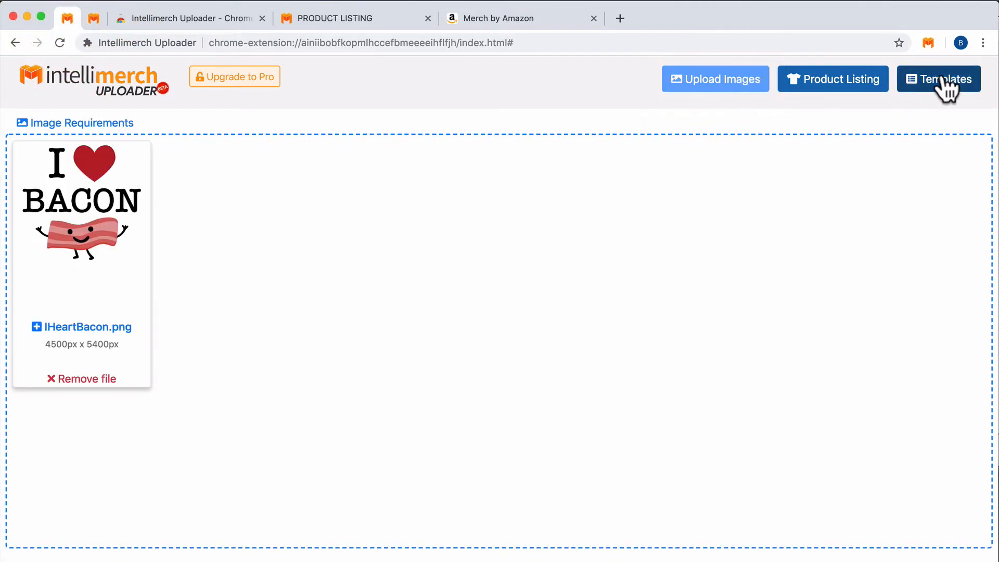
click(945, 83)
click(752, 80)
Go from the uploaded images back to the bacon T-shirt's already open product listing
click(814, 81)
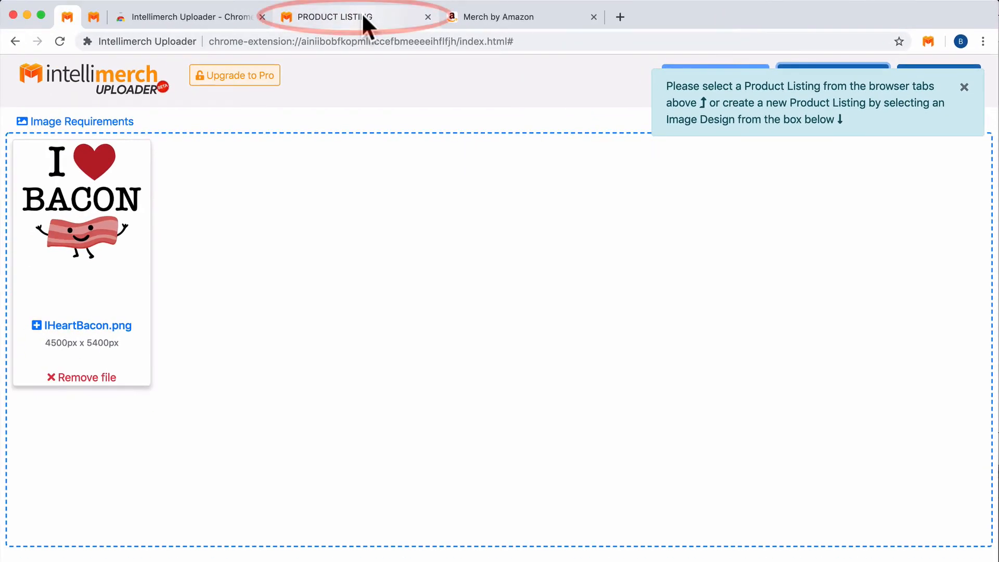
click(362, 16)
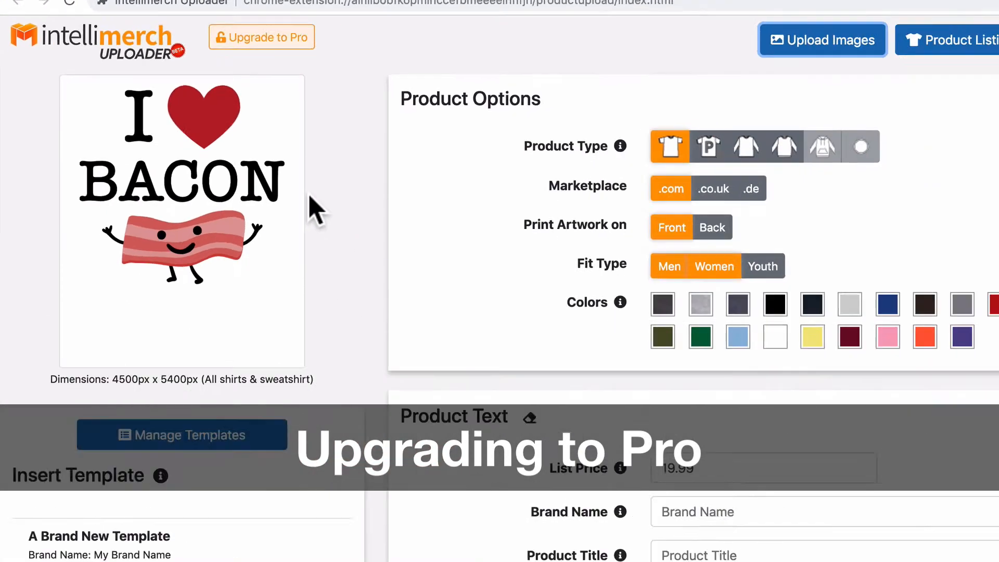
Open the Pro upgrade information, review the Pro features and the license key and purchase options, and close it
scroll(591, 413, down, 5)
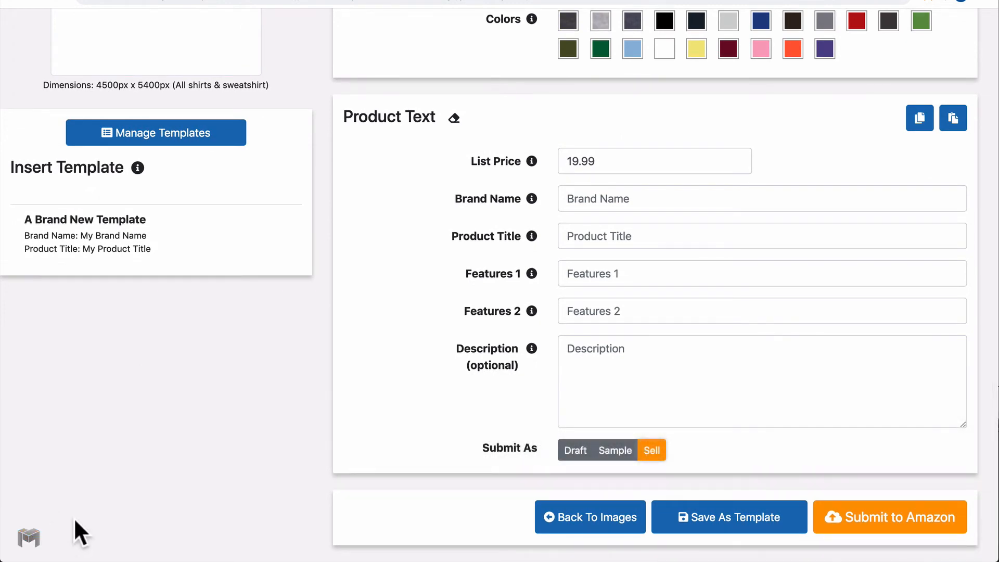
click(28, 537)
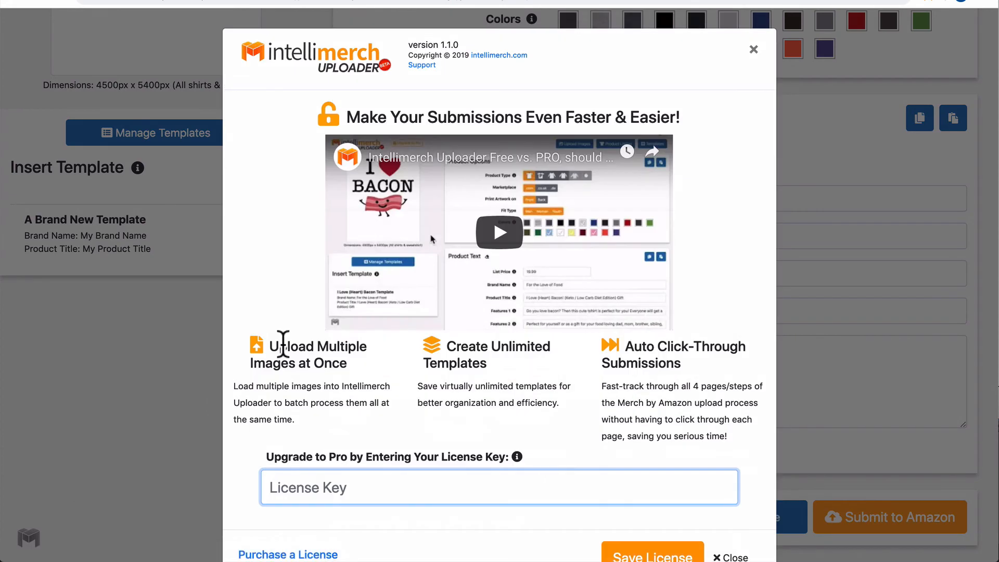
scroll(283, 345, down, 2)
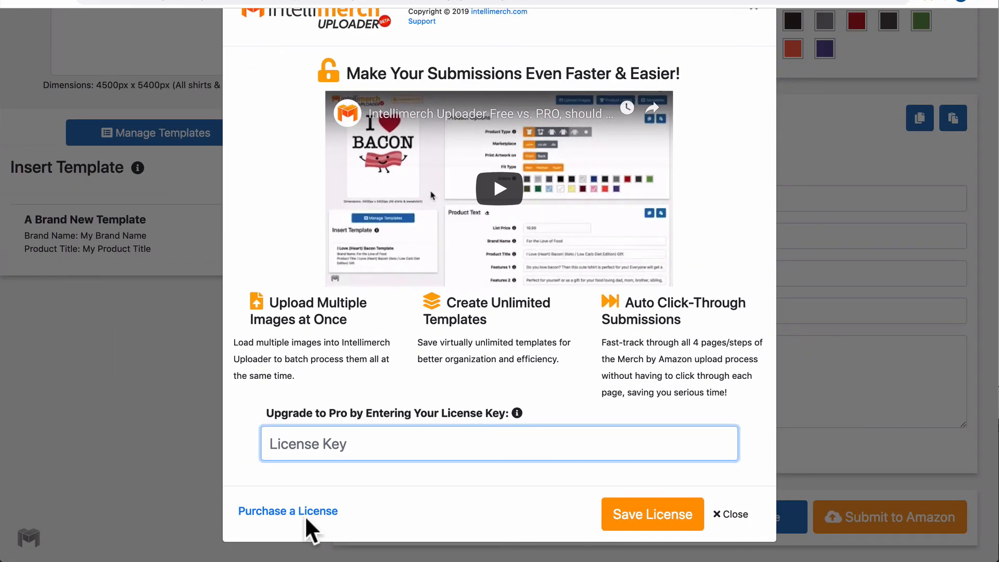
click(728, 514)
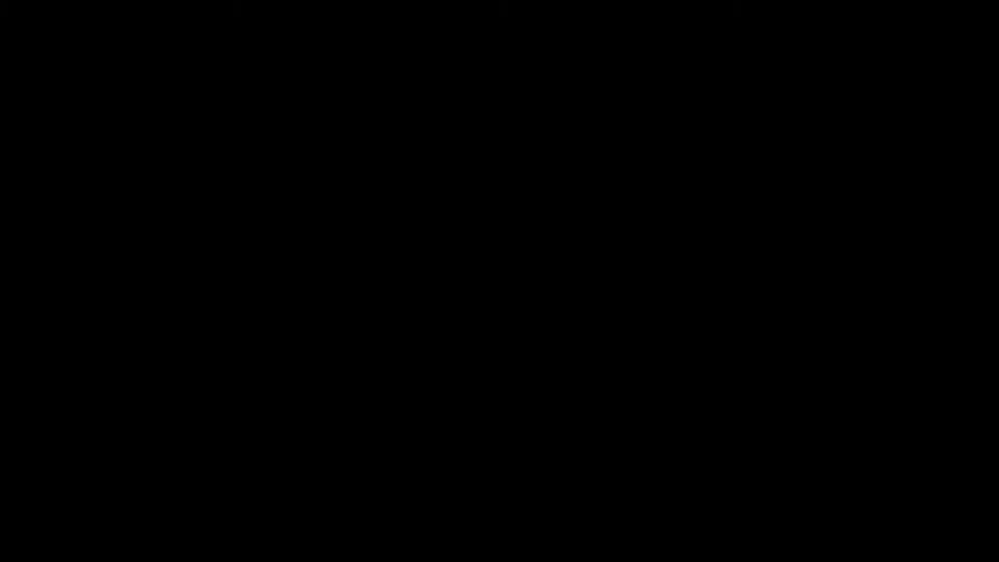